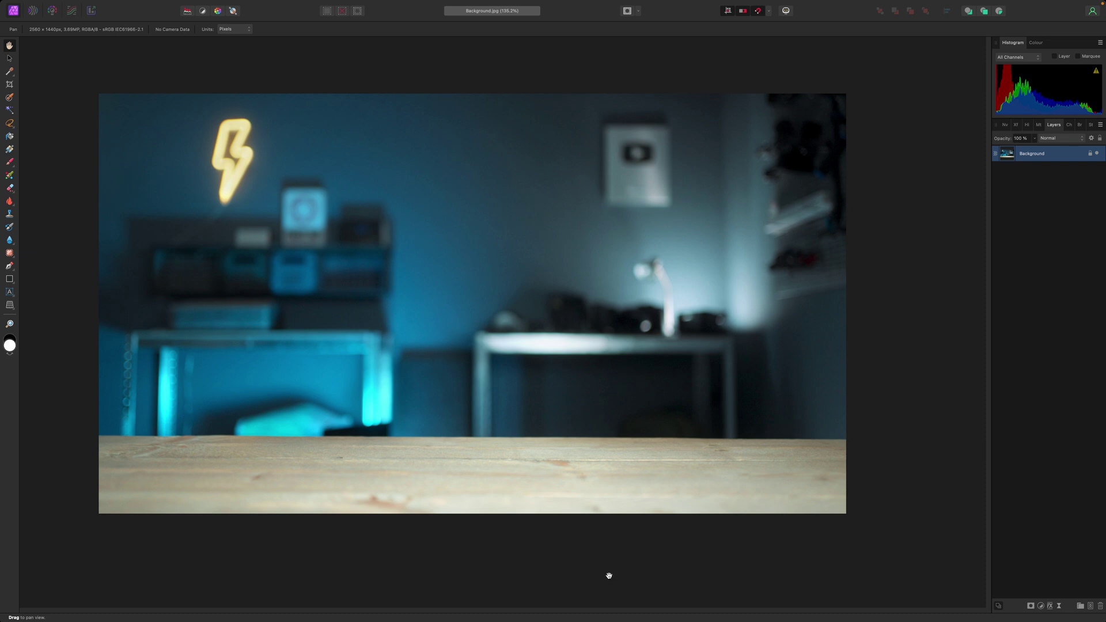
{"action": "scroll", "coordinate": [506, 409], "scroll_direction": "up", "scroll_amount": 3}
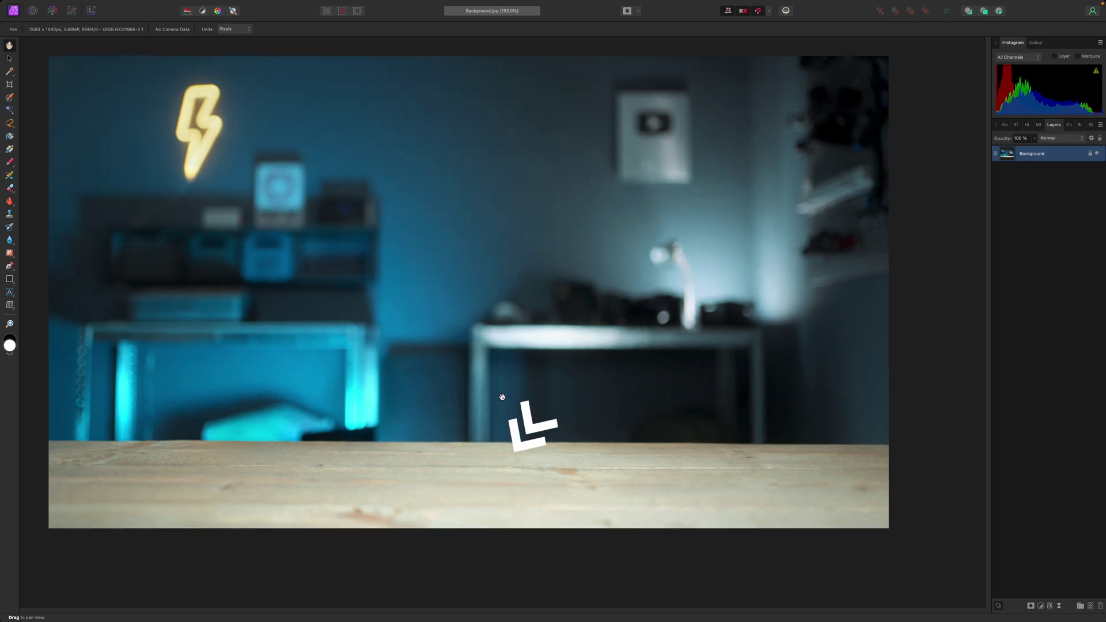
Zoom into the studio photo, then view the Affinity logo and Photoshop icon documents.
{"action": "left_click_drag", "start_coordinate": [488, 335], "coordinate": [497, 350]}
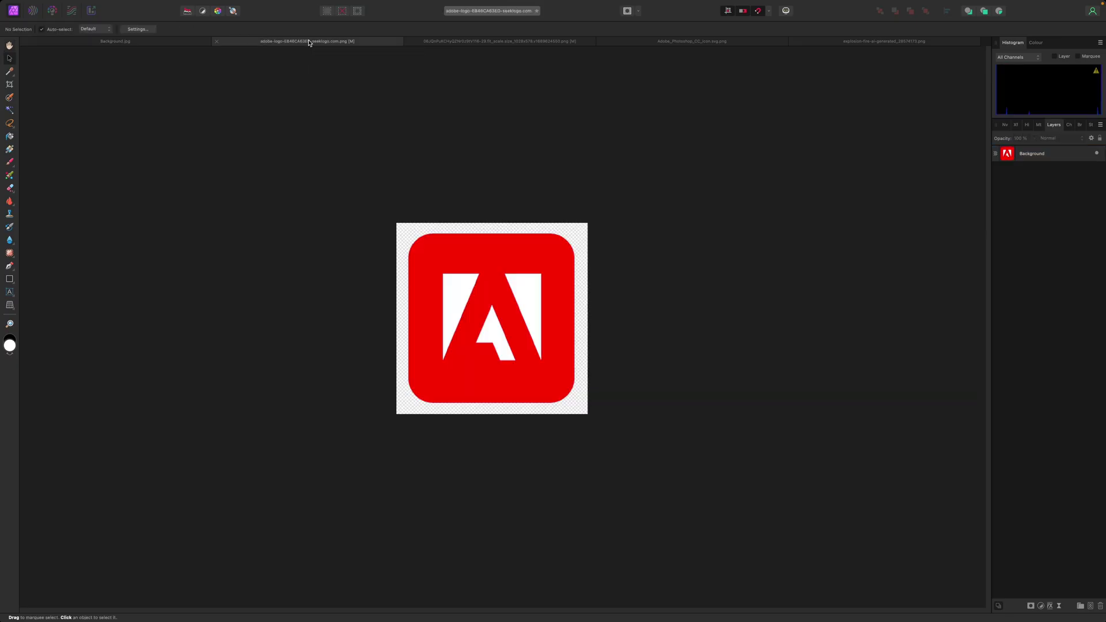
{"action": "left_click", "coordinate": [479, 43]}
{"action": "left_click", "coordinate": [657, 41]}
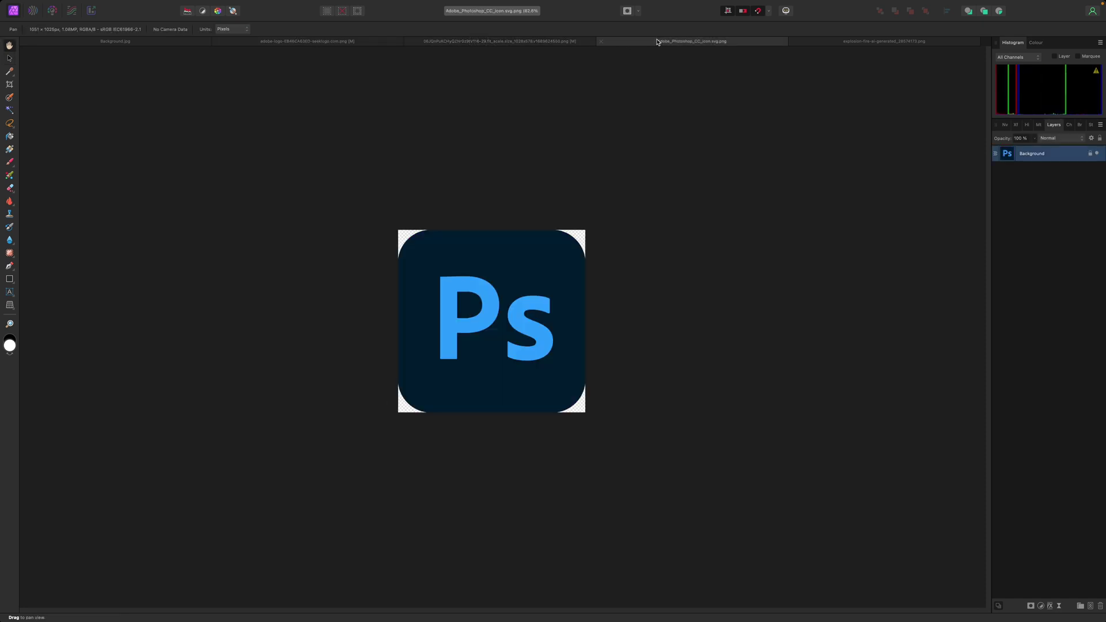
Search Google for 'adobe logo png', then 'explosion png' with image results shown.
{"action": "left_click", "coordinate": [862, 41]}
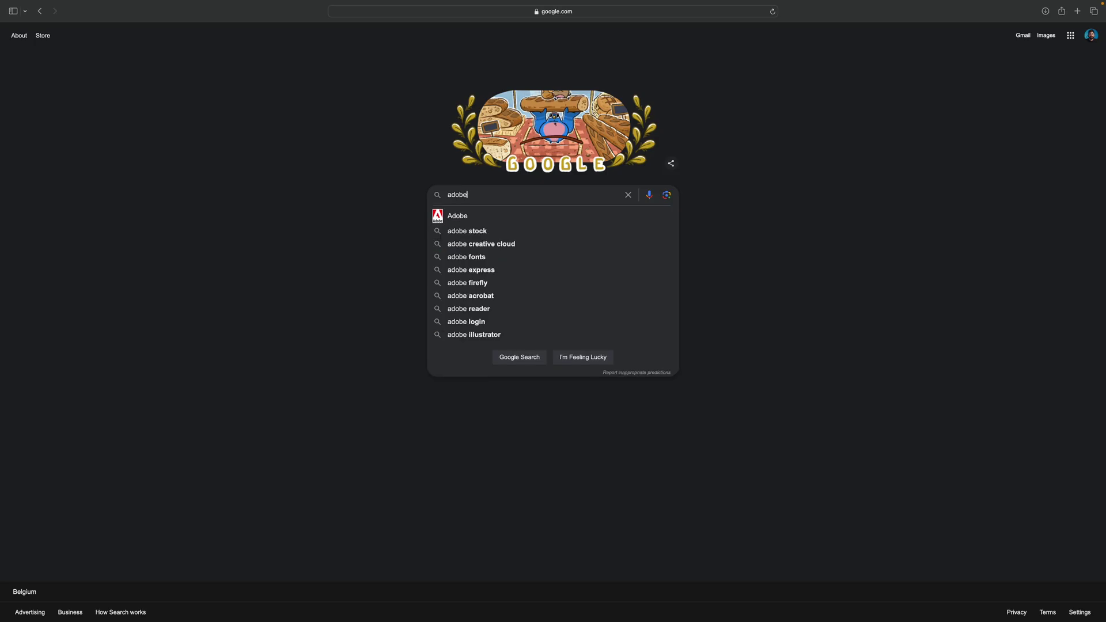
{"action": "key", "text": "Return"}
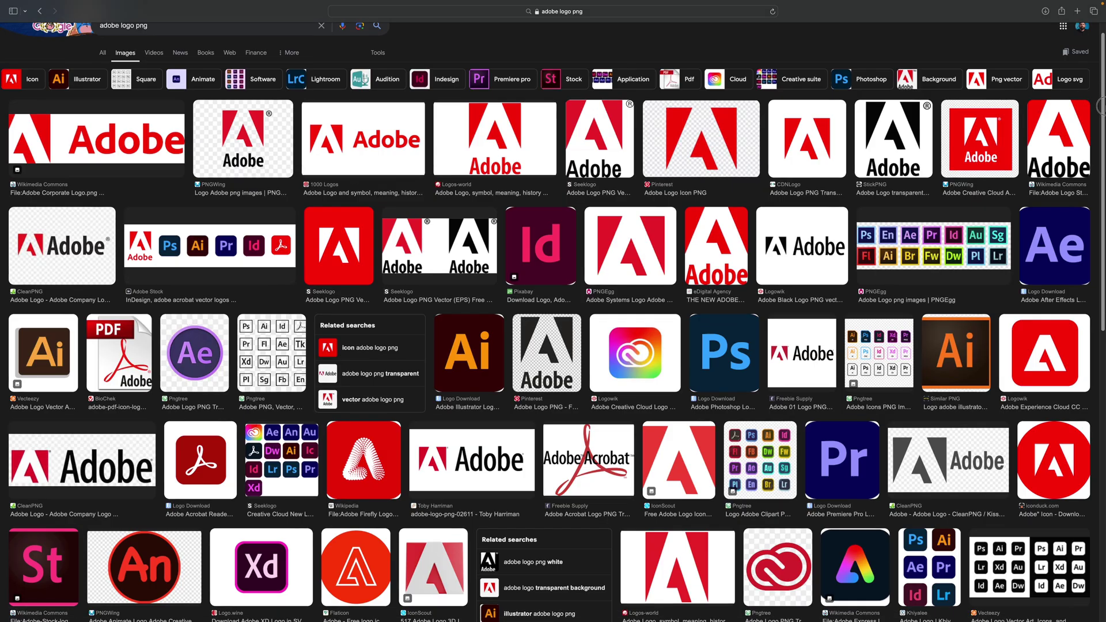
{"action": "scroll", "coordinate": [553, 322], "scroll_direction": "down", "scroll_amount": 2}
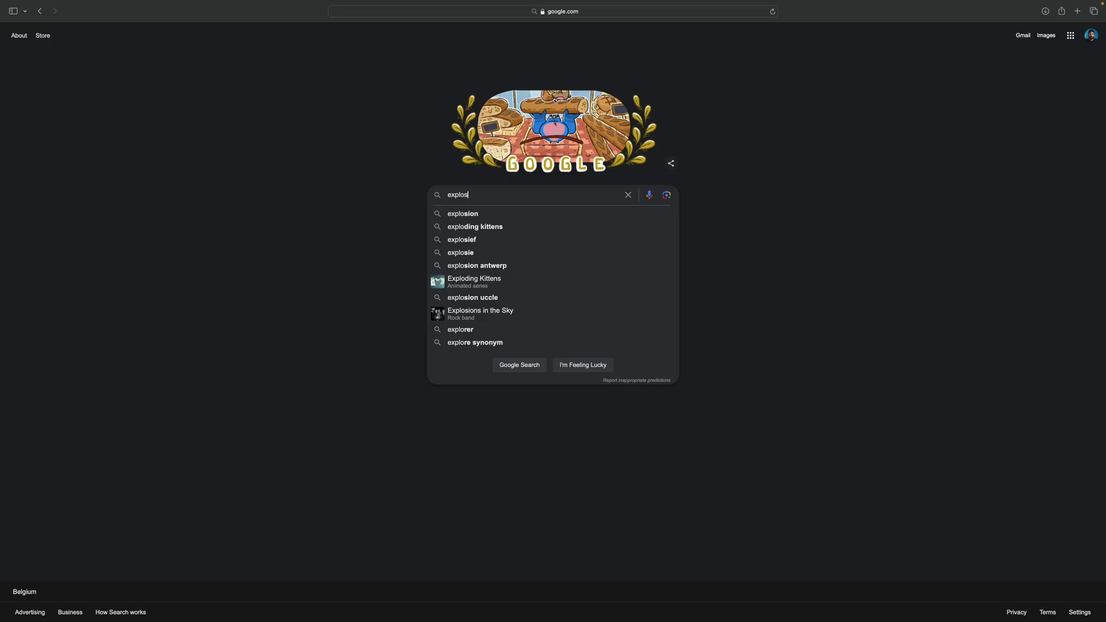
{"action": "type", "text": "on png"}
{"action": "key", "text": "Return"}
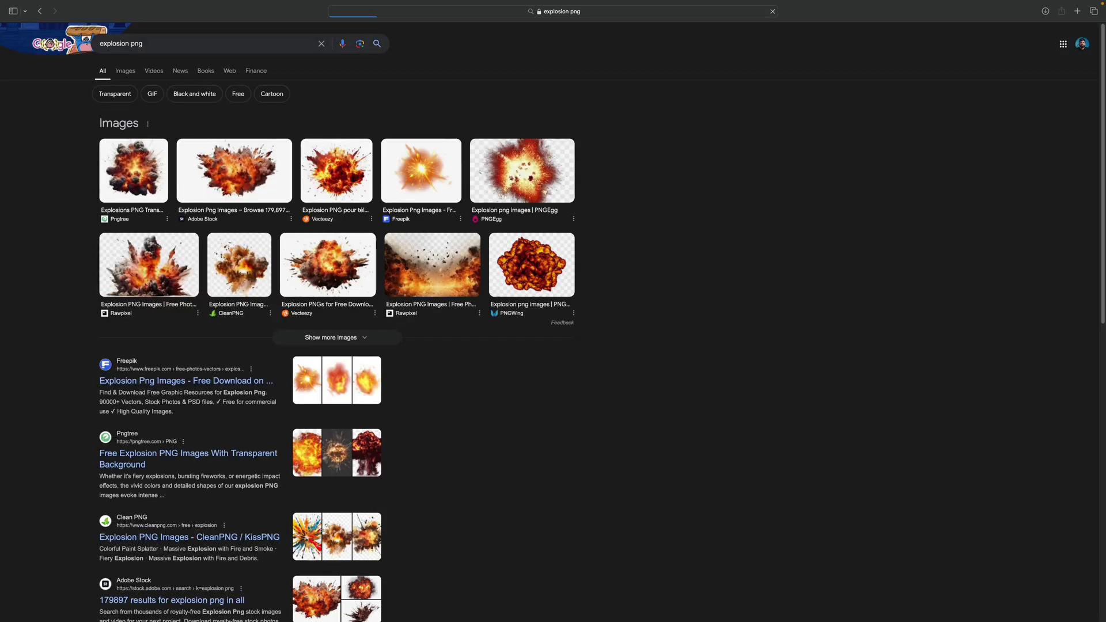
{"action": "left_click", "coordinate": [208, 206]}
{"action": "scroll", "coordinate": [1101, 104], "scroll_direction": "down", "scroll_amount": 2}
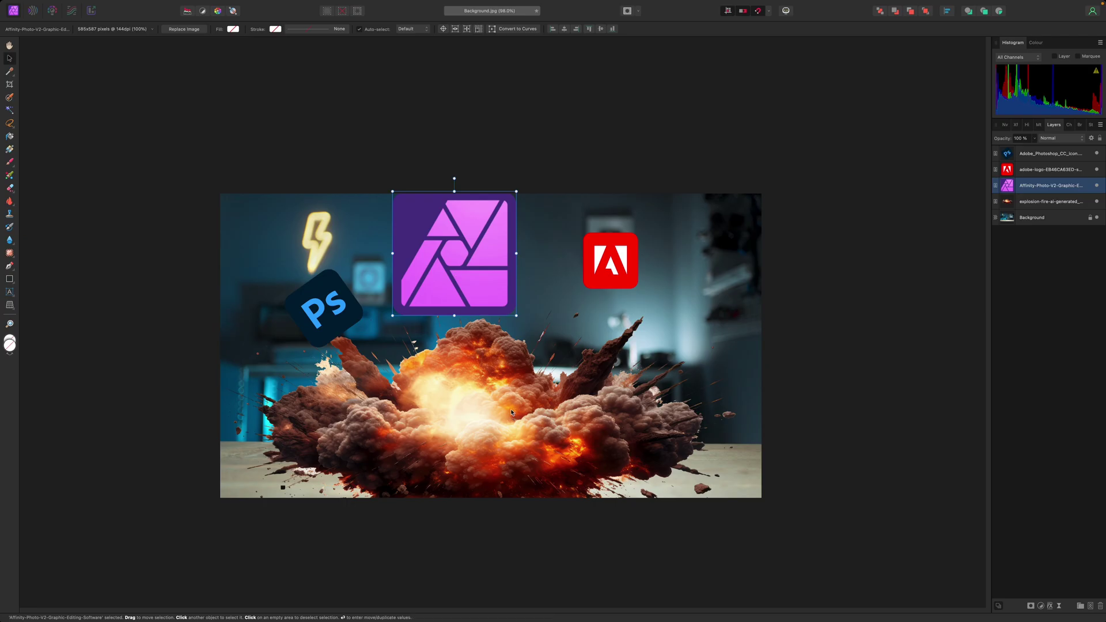
{"action": "scroll", "coordinate": [513, 413], "scroll_direction": "up", "scroll_amount": 3}
Enlarge the Affinity logo above the explosion and select the red Adobe logo.
{"action": "left_click_drag", "start_coordinate": [518, 329], "coordinate": [519, 331]}
{"action": "left_click", "coordinate": [655, 199]}
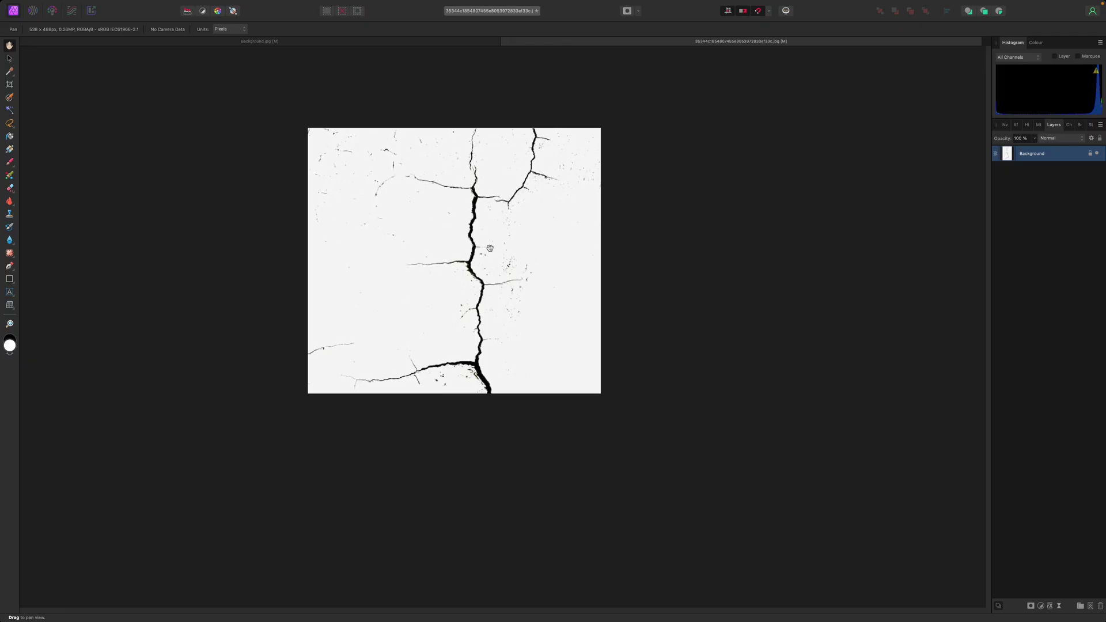
Place the crack texture into the thumbnail, rotate it to the logo's tilt, and blend with Multiply.
{"action": "left_click_drag", "start_coordinate": [489, 248], "coordinate": [489, 289]}
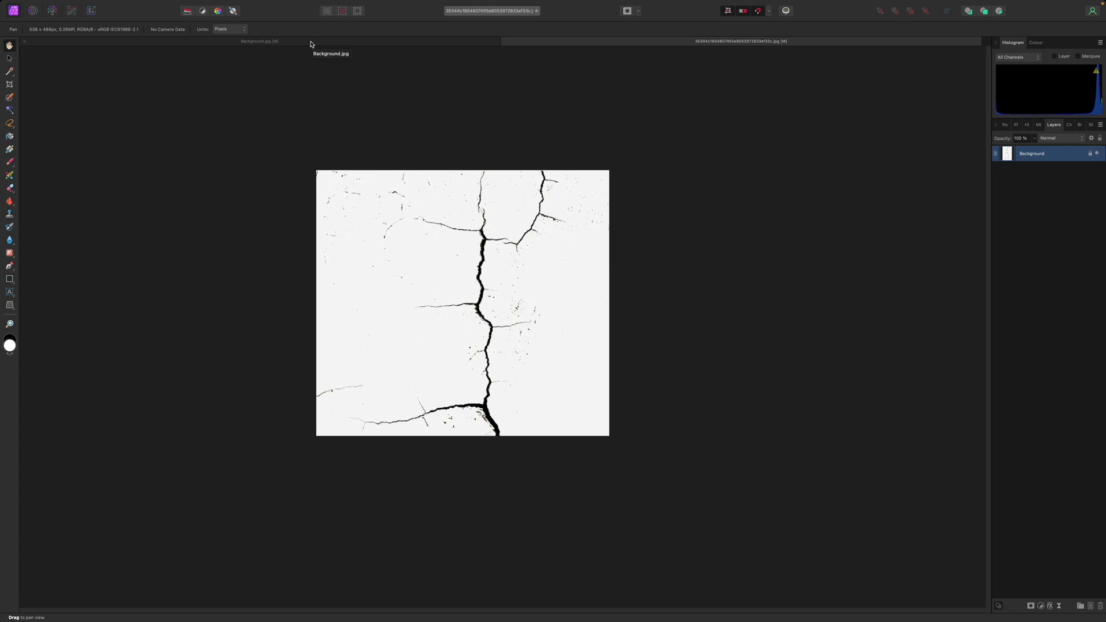
{"action": "left_click_drag", "start_coordinate": [310, 44], "coordinate": [724, 290]}
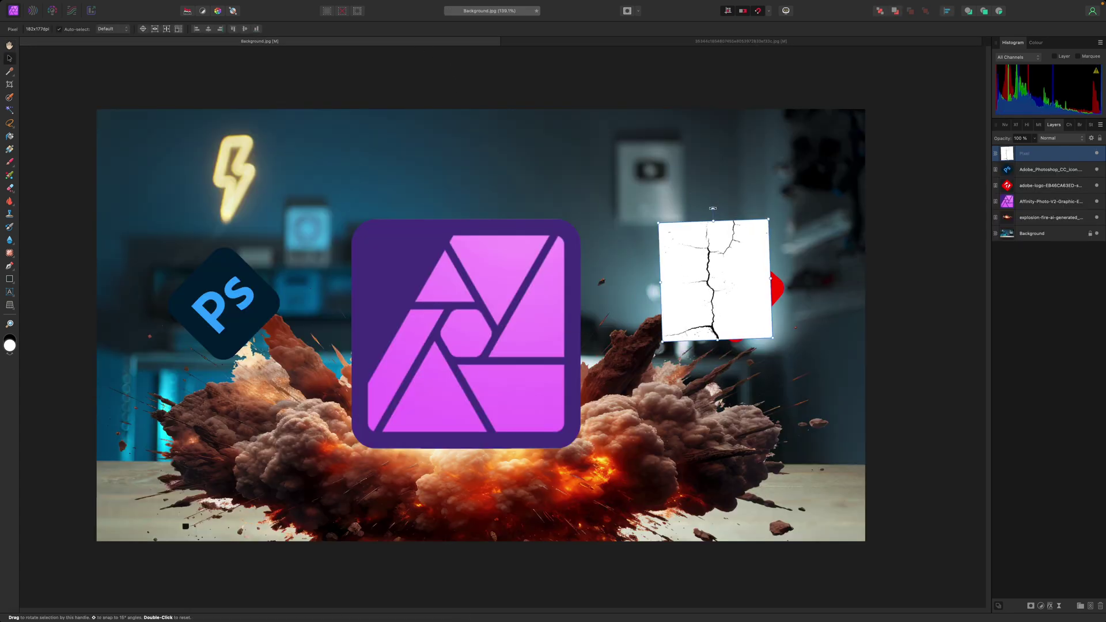
{"action": "left_click_drag", "start_coordinate": [713, 207], "coordinate": [762, 251]}
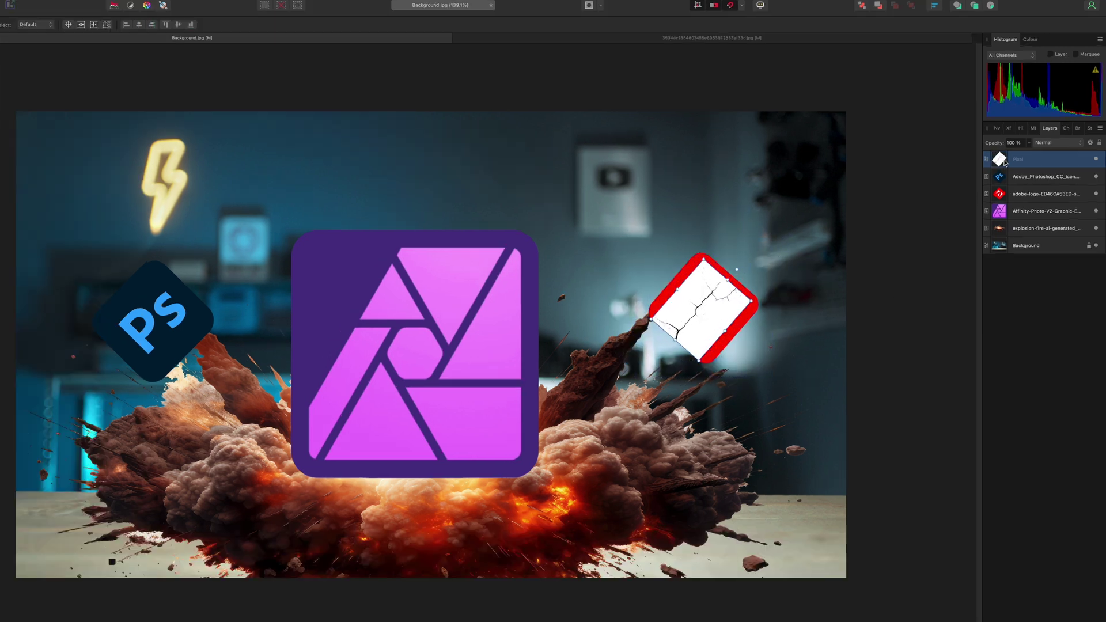
{"action": "left_click", "coordinate": [1059, 139]}
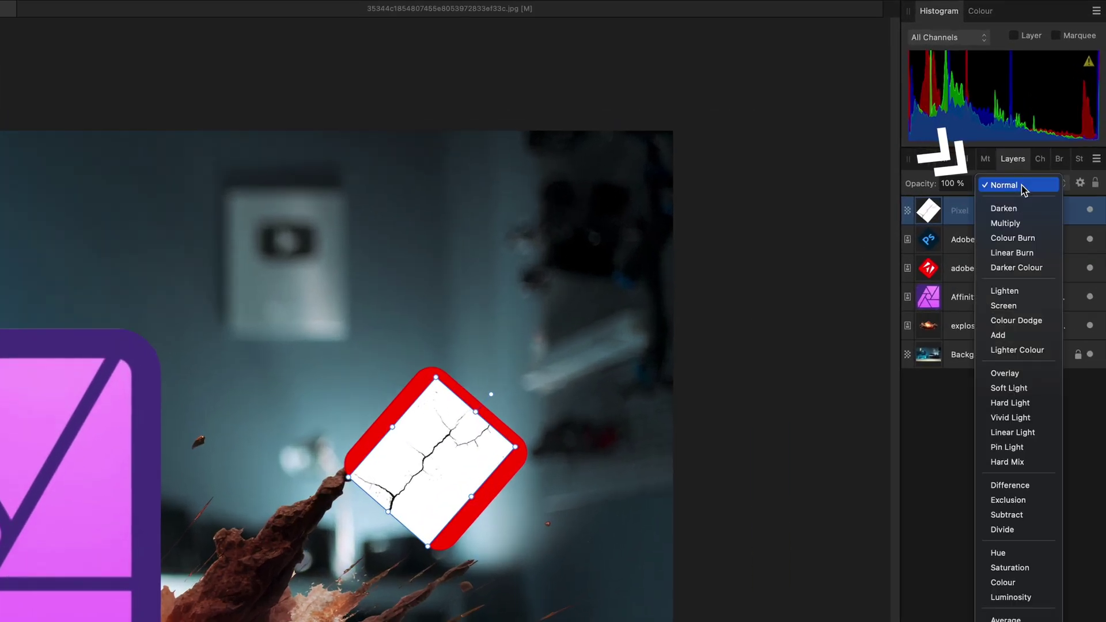
{"action": "left_click", "coordinate": [1019, 226]}
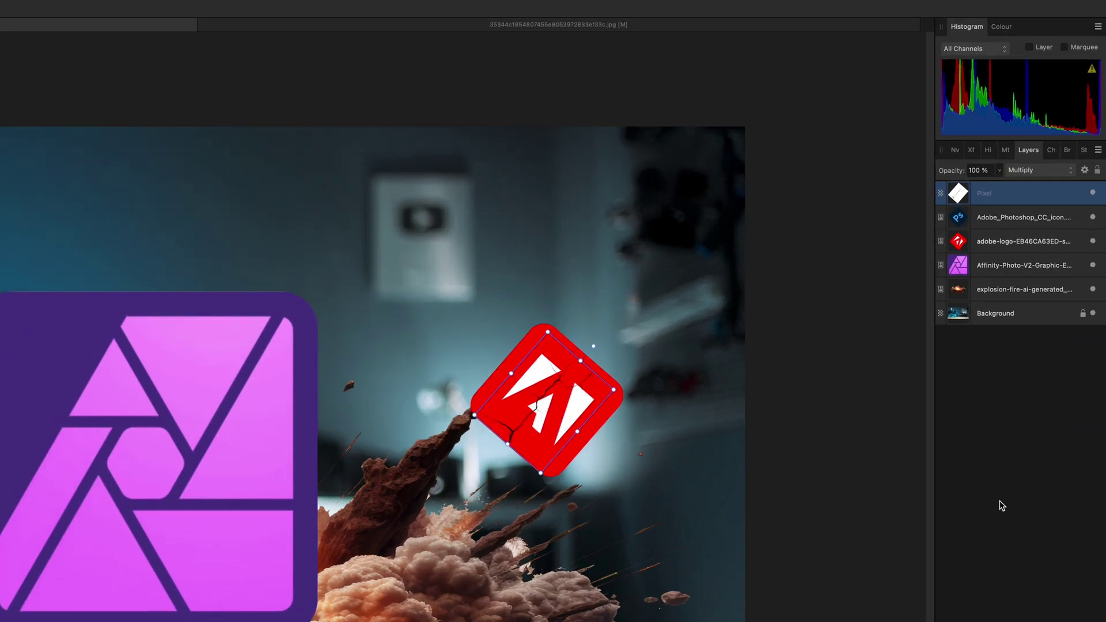
Rasterise and merge the cracks into the Adobe logo, then move it down and right.
{"action": "left_click", "coordinate": [948, 285], "text": "super"}
{"action": "right_click", "coordinate": [948, 285]}
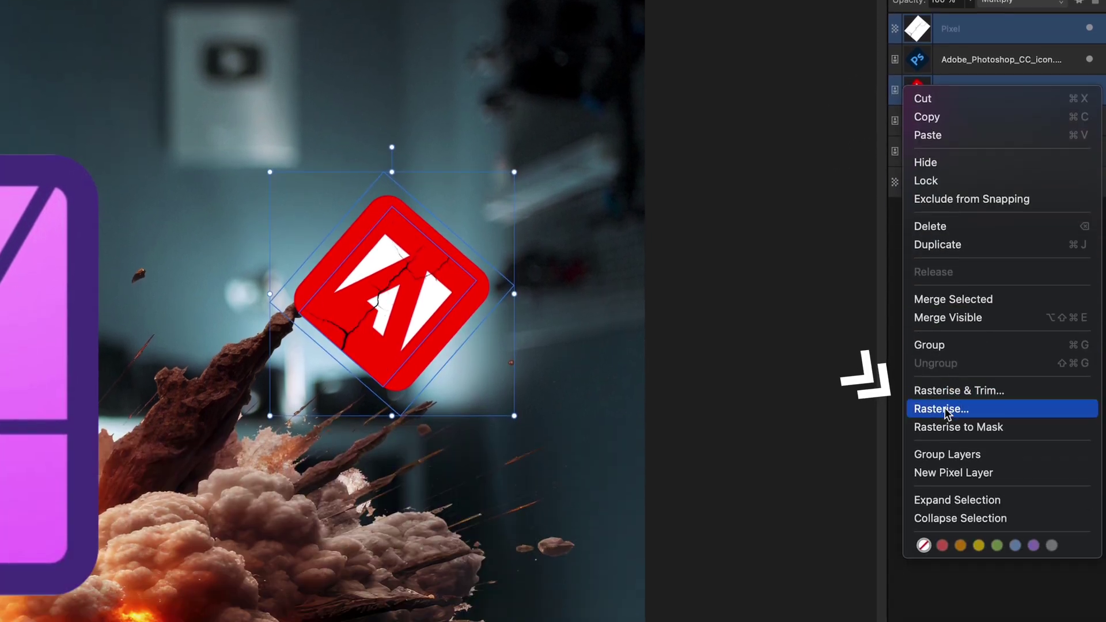
{"action": "left_click", "coordinate": [942, 606]}
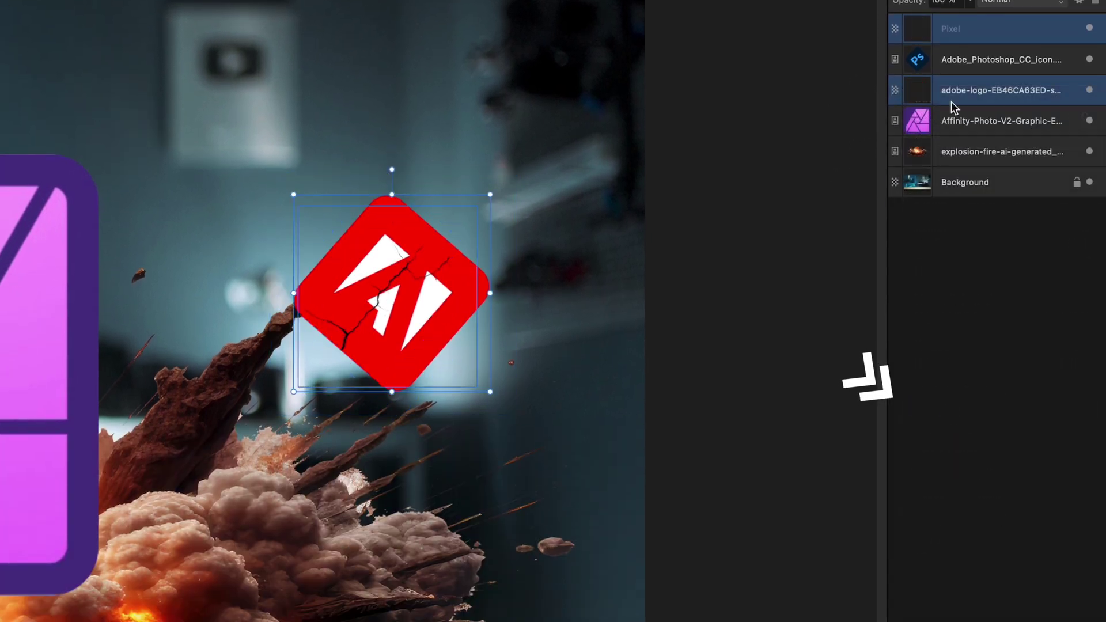
{"action": "right_click", "coordinate": [957, 37]}
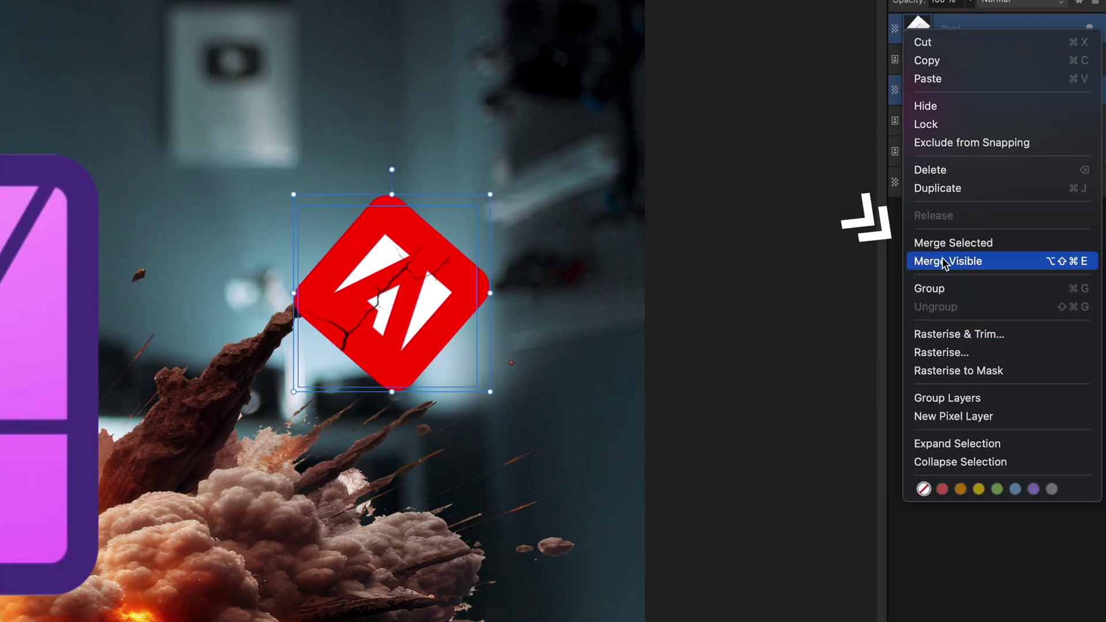
{"action": "left_click", "coordinate": [942, 242]}
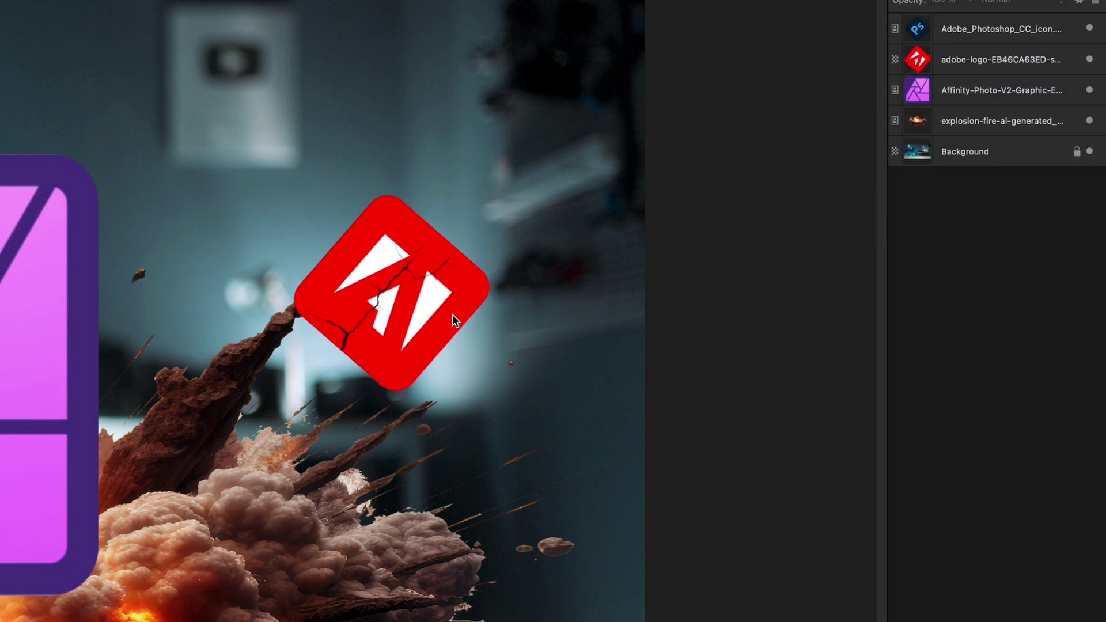
{"action": "mouse_move", "coordinate": [452, 286]}
{"action": "left_mouse_down"}
{"action": "mouse_move", "coordinate": [384, 322]}
{"action": "mouse_move", "coordinate": [368, 257]}
{"action": "left_mouse_up"}
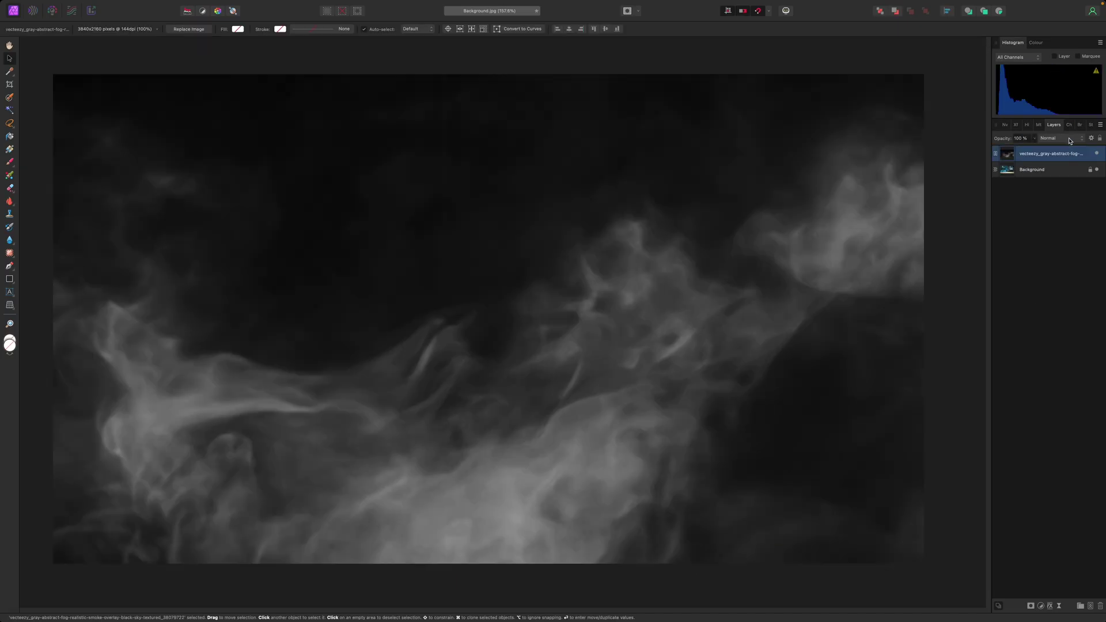
Set the smoke layer's blend mode to Screen.
{"action": "left_click", "coordinate": [1070, 140]}
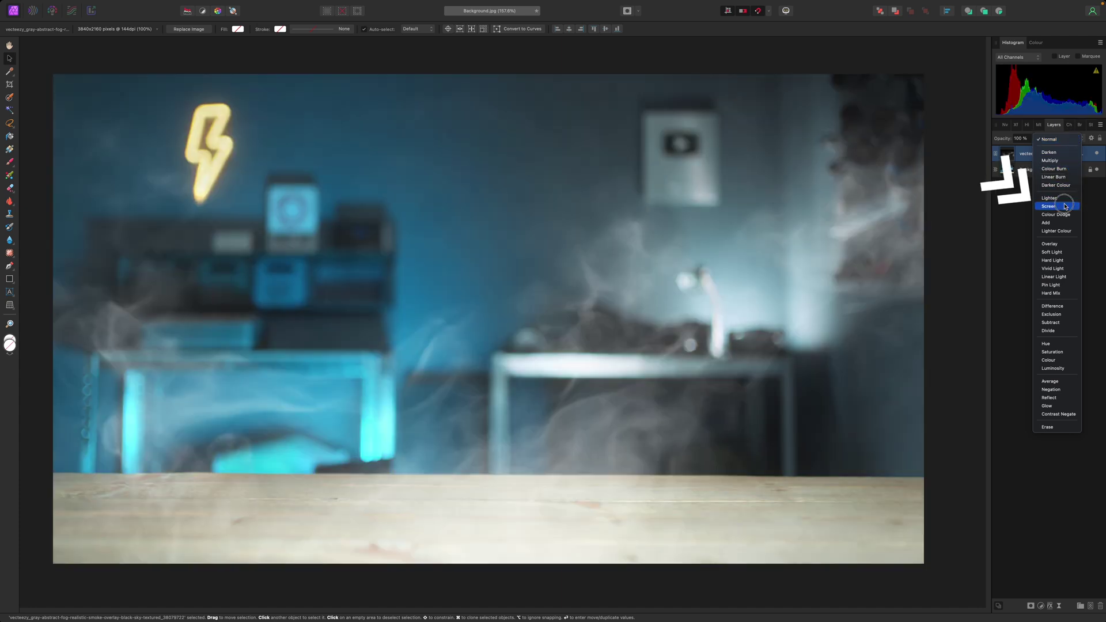
{"action": "left_click", "coordinate": [1066, 206]}
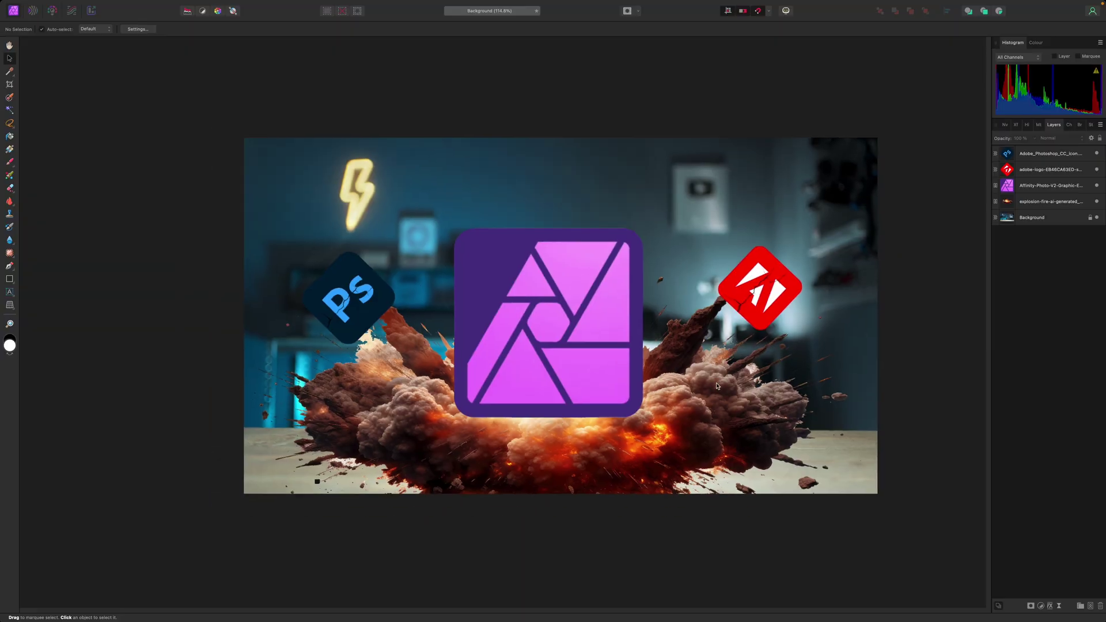
{"action": "scroll", "coordinate": [716, 386], "scroll_direction": "up", "scroll_amount": 2}
{"action": "scroll", "coordinate": [682, 426], "scroll_direction": "up", "scroll_amount": 1}
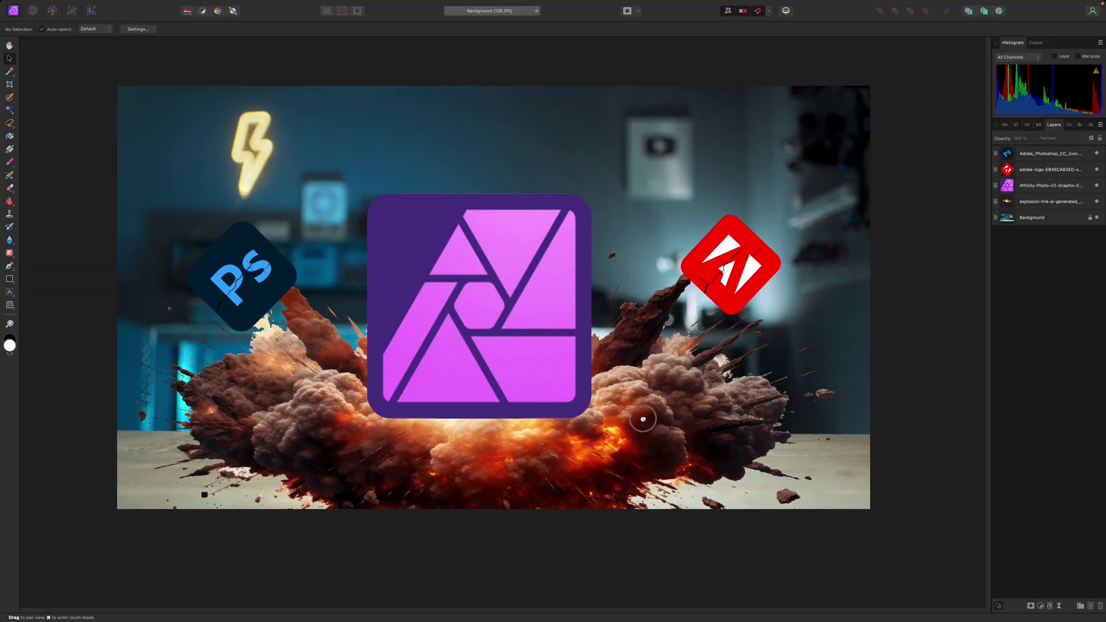
{"action": "scroll", "coordinate": [640, 402], "scroll_direction": "up", "scroll_amount": 1}
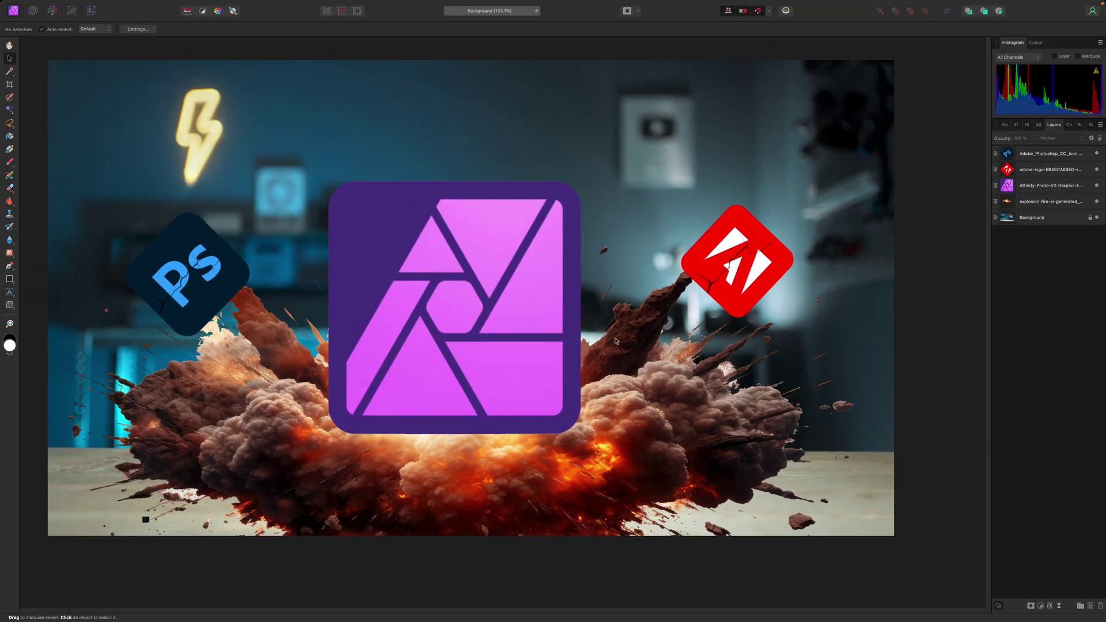
Select the adobe-logo layer and preview a Motion Blur filter on it.
{"action": "left_click_drag", "start_coordinate": [615, 342], "coordinate": [639, 355]}
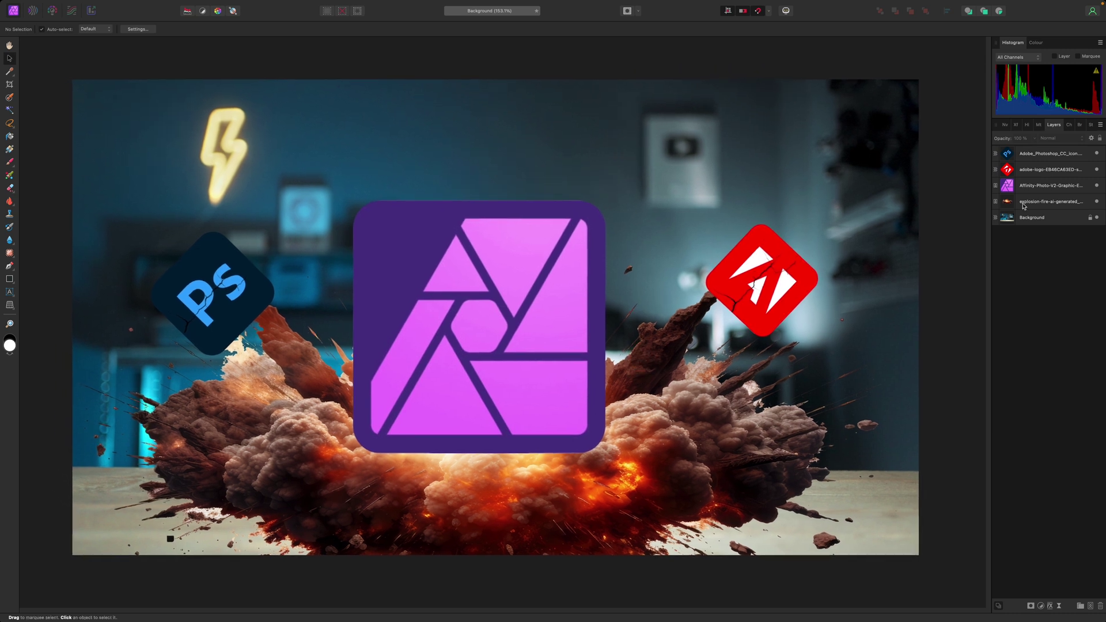
{"action": "left_click", "coordinate": [1048, 170]}
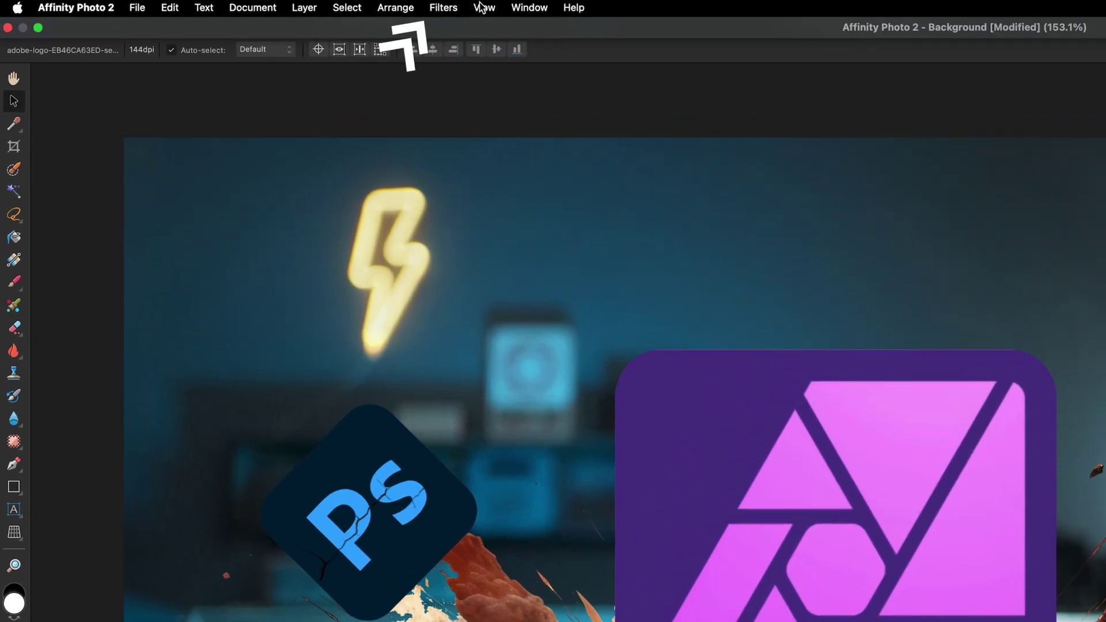
{"action": "left_click", "coordinate": [258, 4]}
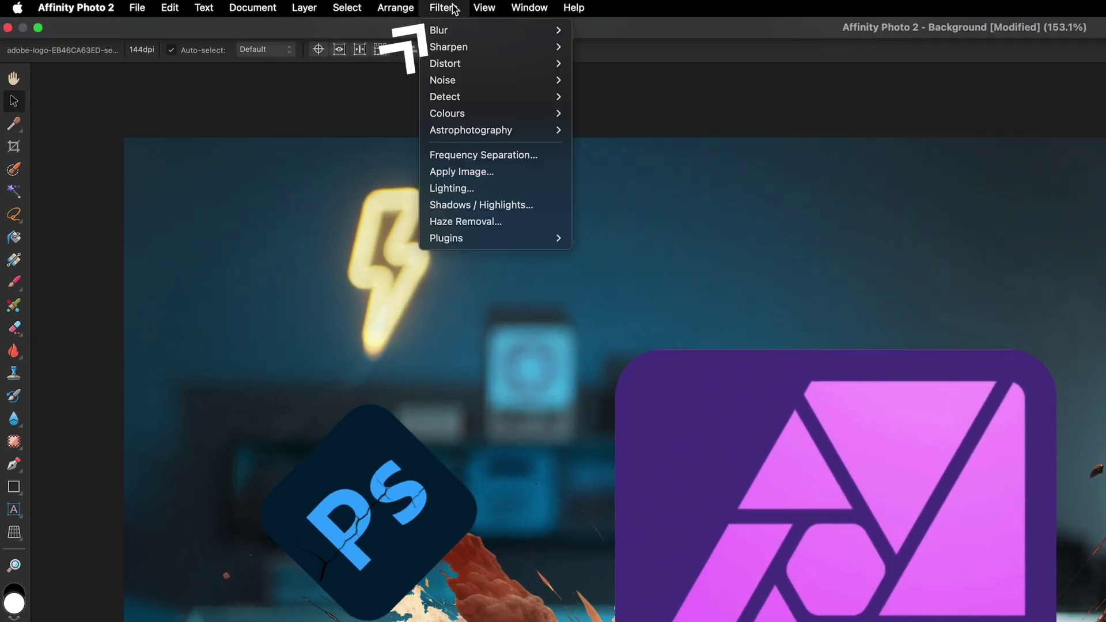
{"action": "mouse_move", "coordinate": [466, 30]}
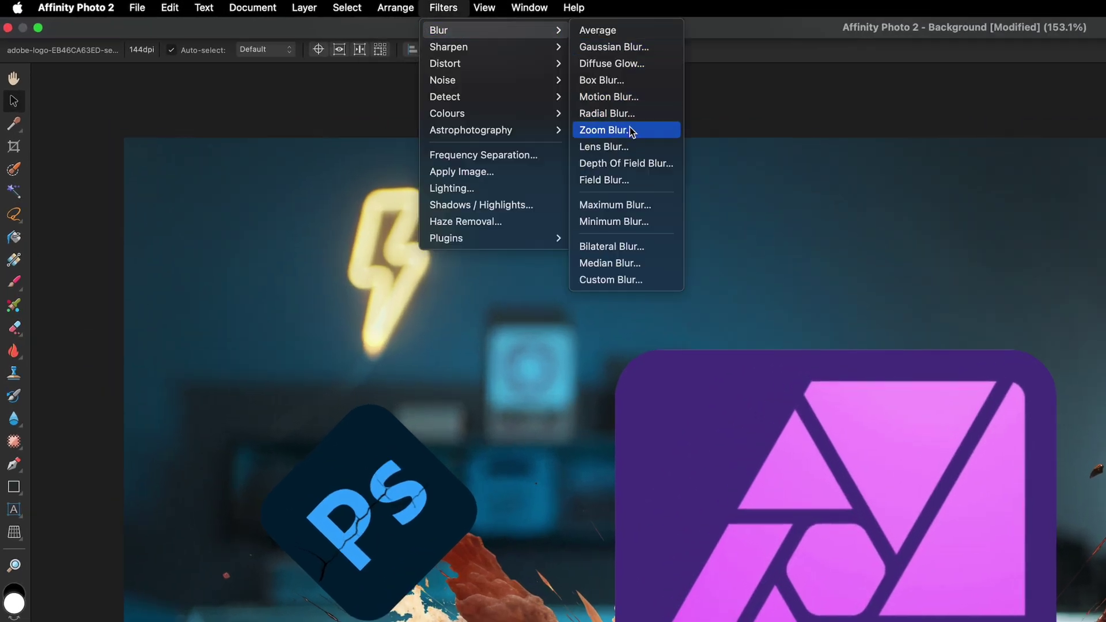
{"action": "left_click", "coordinate": [608, 97]}
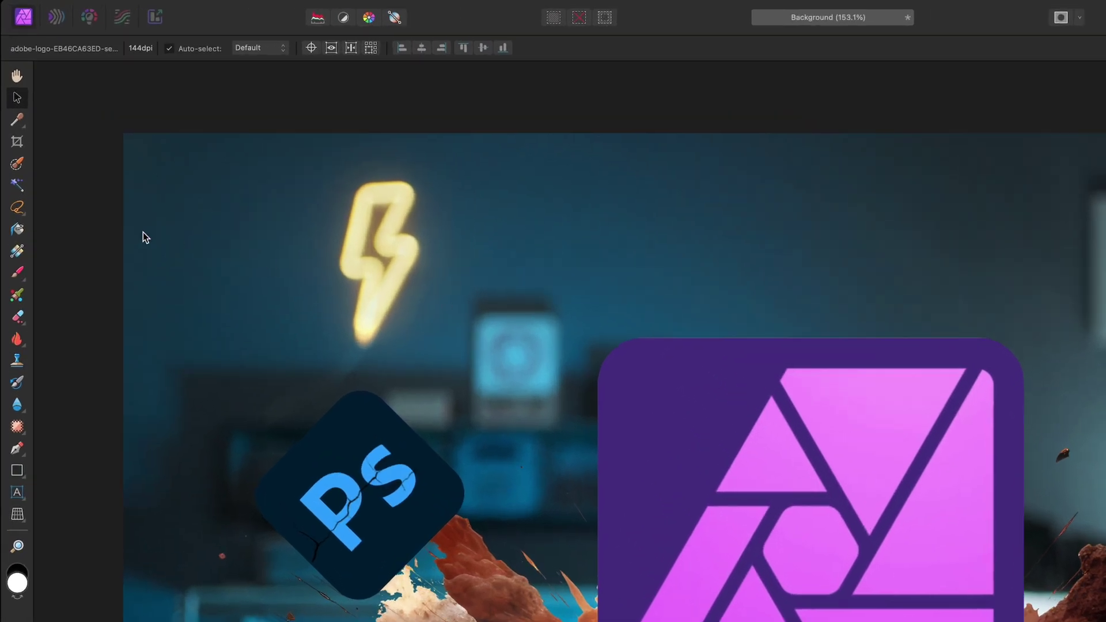
Lasso around the Adobe logo with the Freehand Selection Tool, checking it in Quick Mask.
{"action": "left_click", "coordinate": [19, 213]}
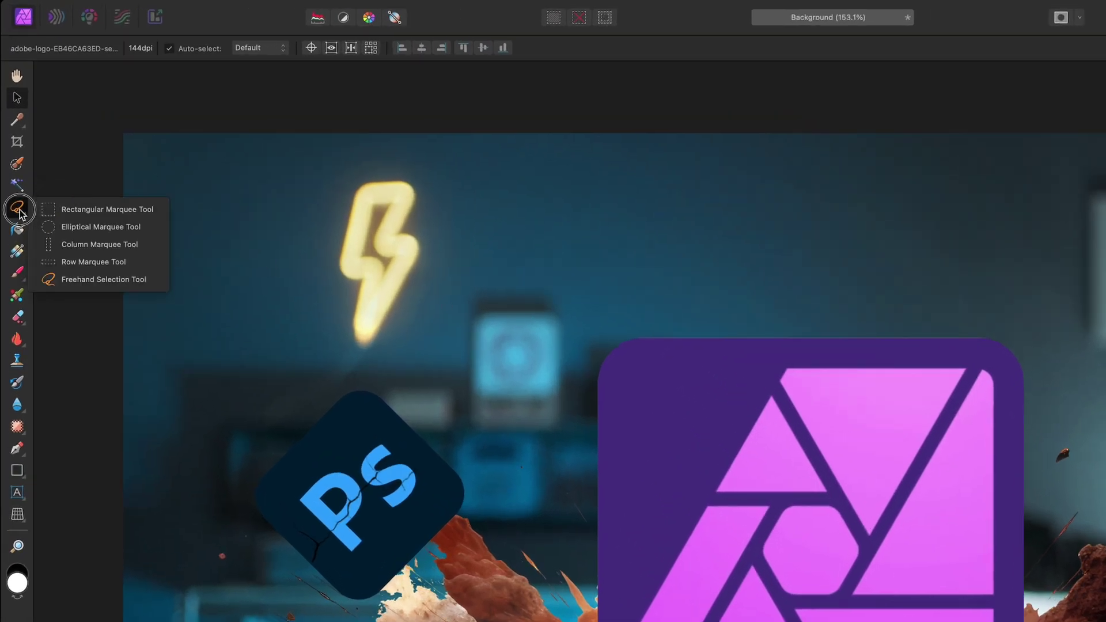
{"action": "left_click", "coordinate": [80, 280]}
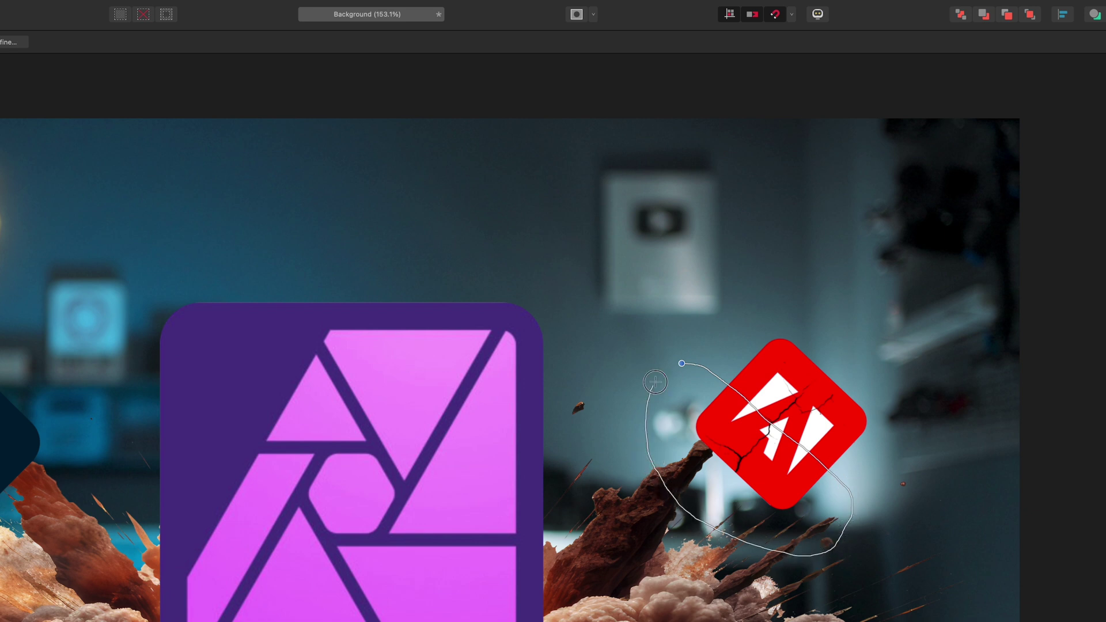
{"action": "left_click", "coordinate": [578, 15]}
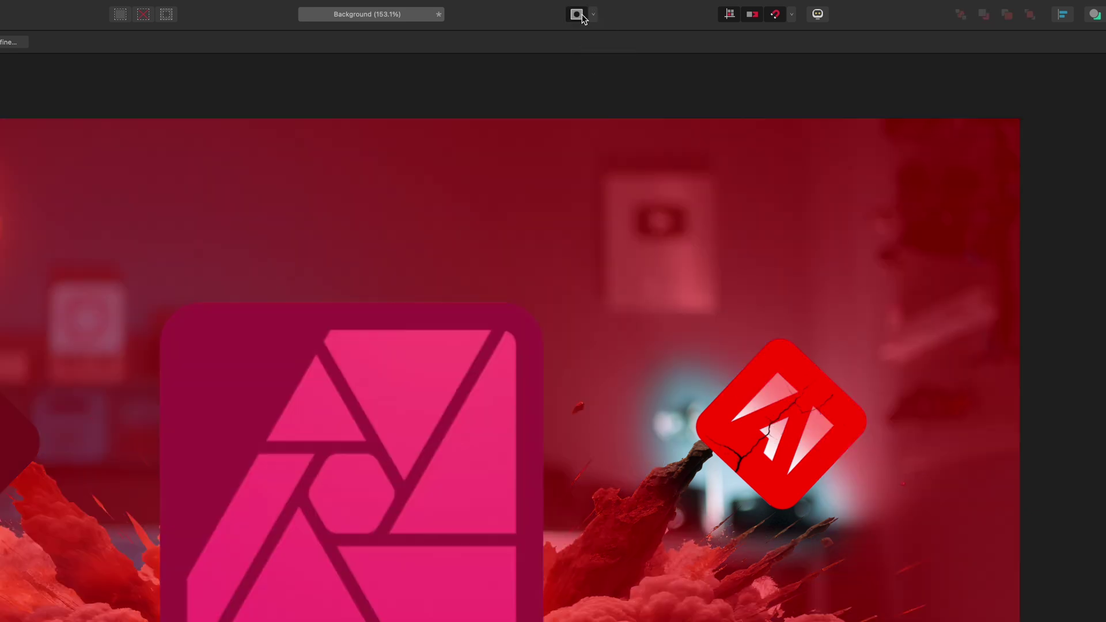
{"action": "left_click", "coordinate": [578, 15]}
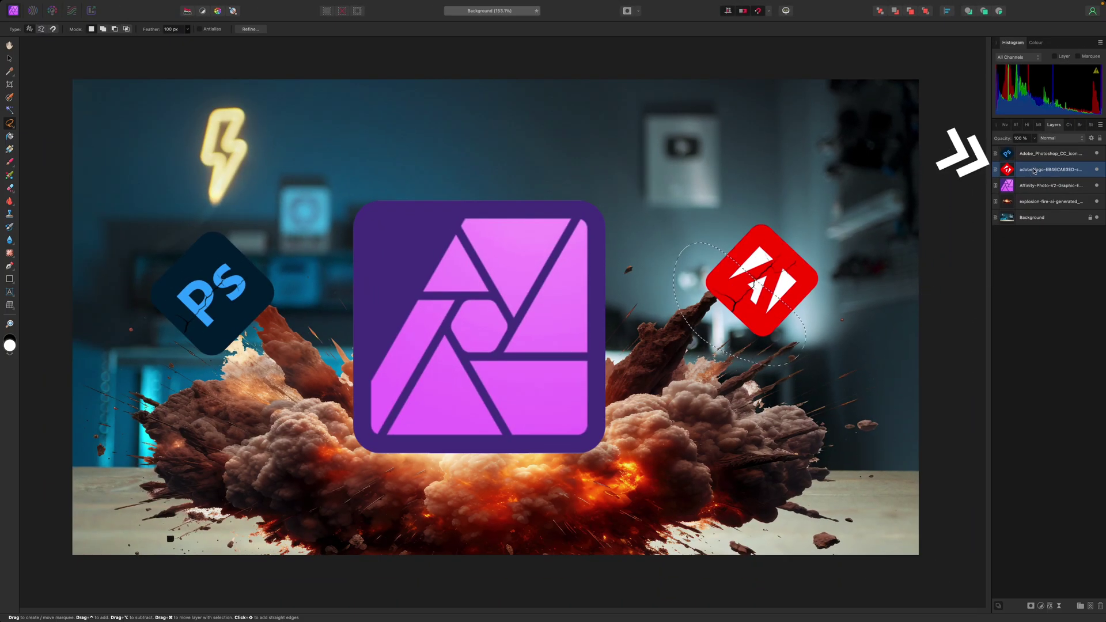
Apply Motion Blur to the selected Adobe logo area.
{"action": "left_click", "coordinate": [256, 4]}
{"action": "mouse_move", "coordinate": [260, 32]}
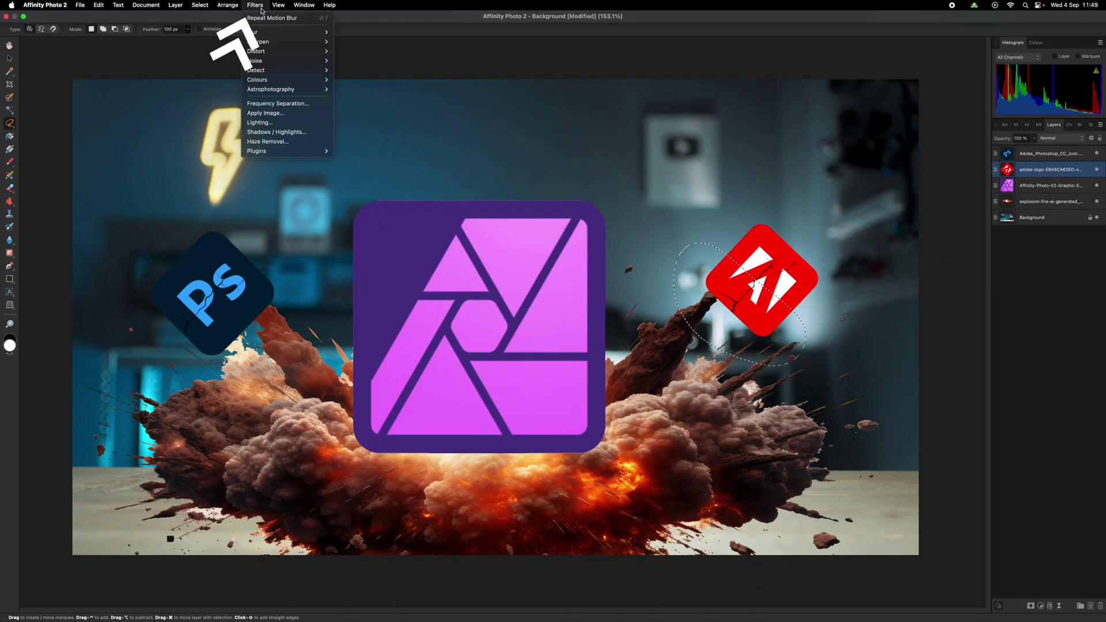
{"action": "left_click", "coordinate": [354, 70]}
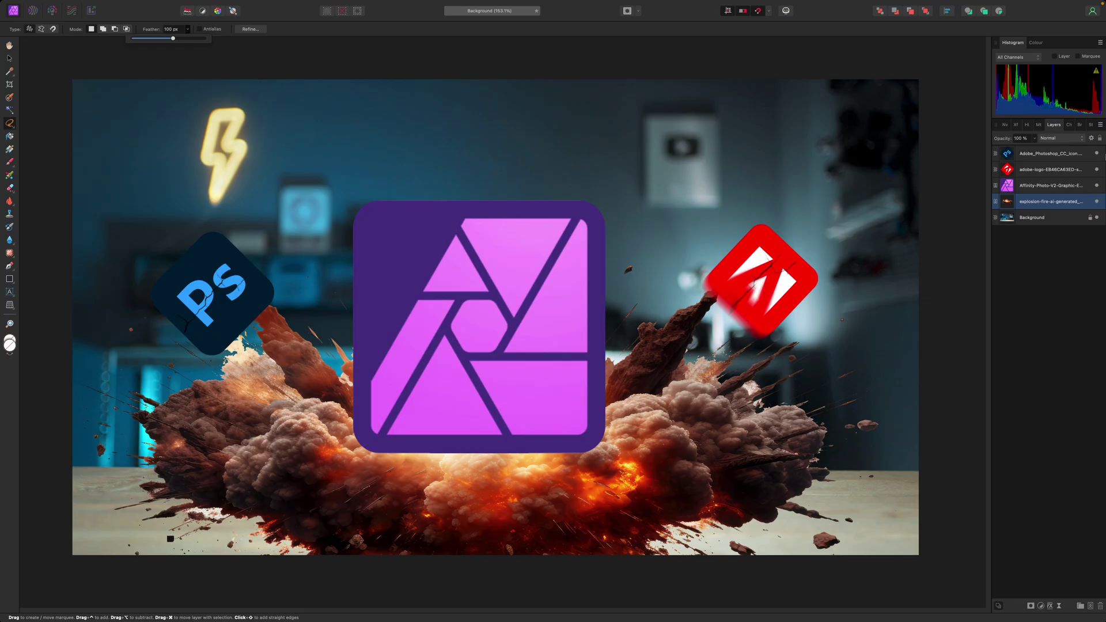
Hide the Photoshop, Adobe and Affinity logo layers and increase the selection feather.
{"action": "left_click", "coordinate": [1095, 153]}
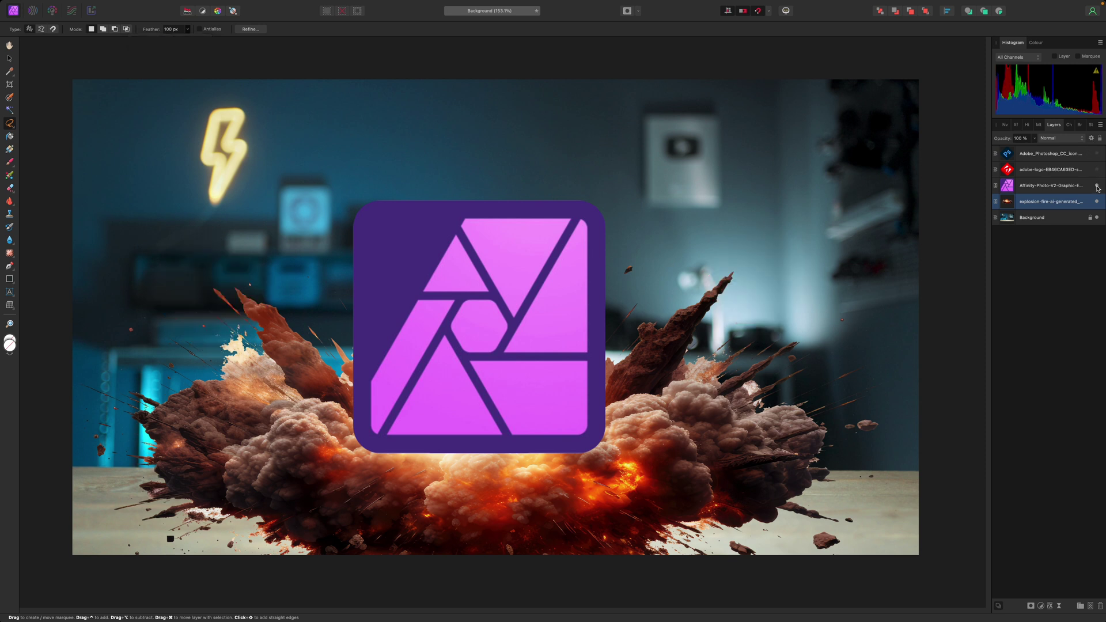
{"action": "left_click", "coordinate": [1097, 185]}
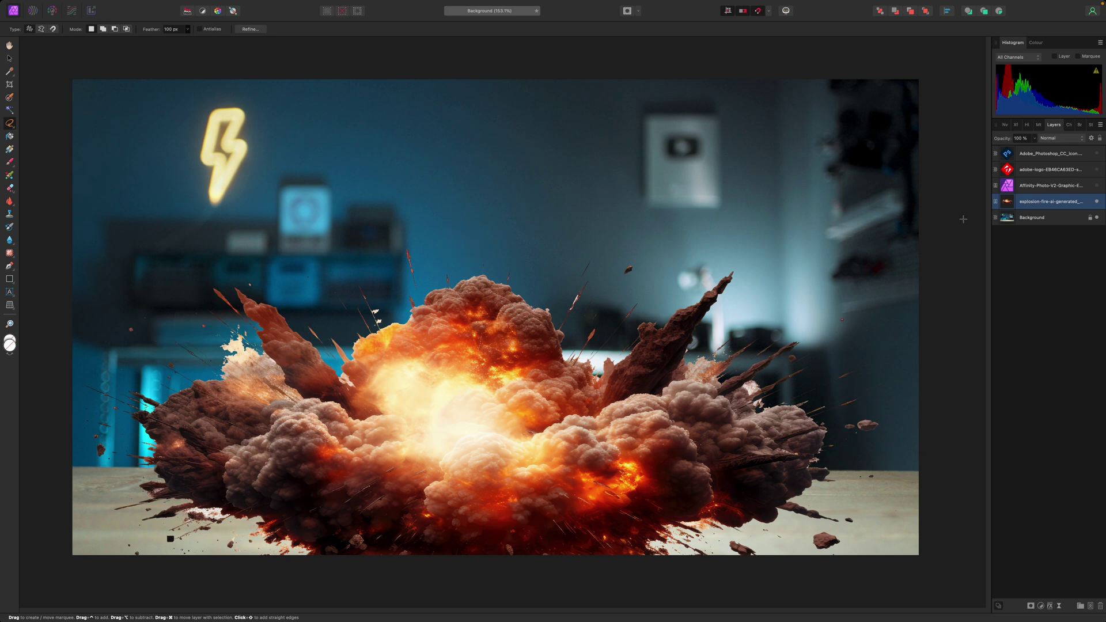
{"action": "left_click", "coordinate": [188, 28]}
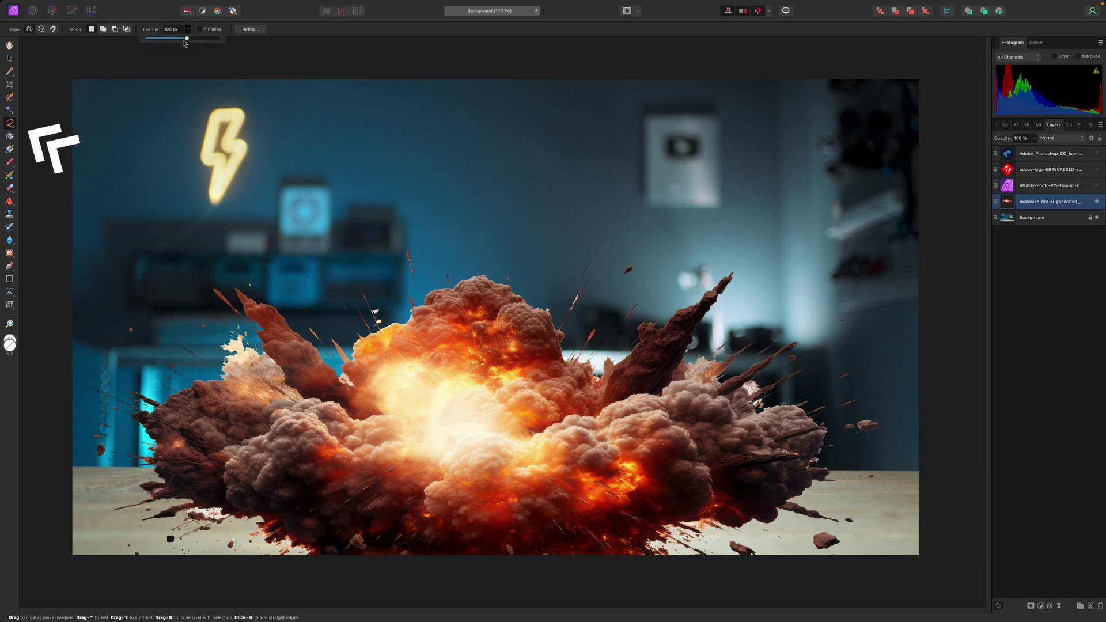
{"action": "left_click_drag", "start_coordinate": [187, 39], "coordinate": [202, 39]}
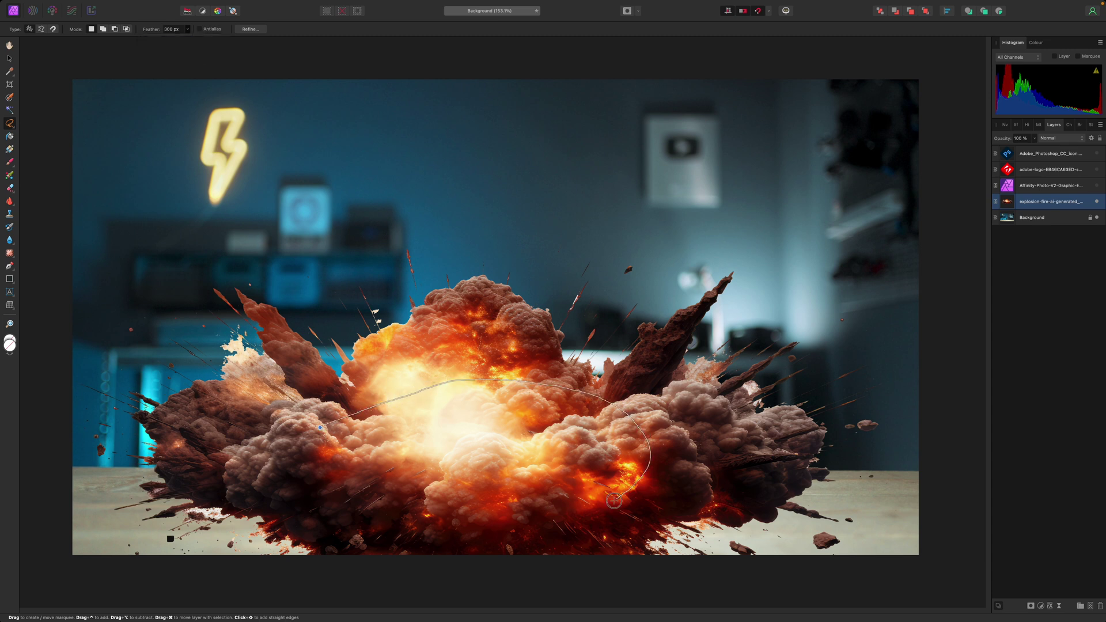
Lasso the explosion's bright core and invert the selection.
{"action": "mouse_move", "coordinate": [440, 528]}
{"action": "left_mouse_down"}
{"action": "mouse_move", "coordinate": [346, 514]}
{"action": "mouse_move", "coordinate": [305, 474]}
{"action": "left_mouse_up"}
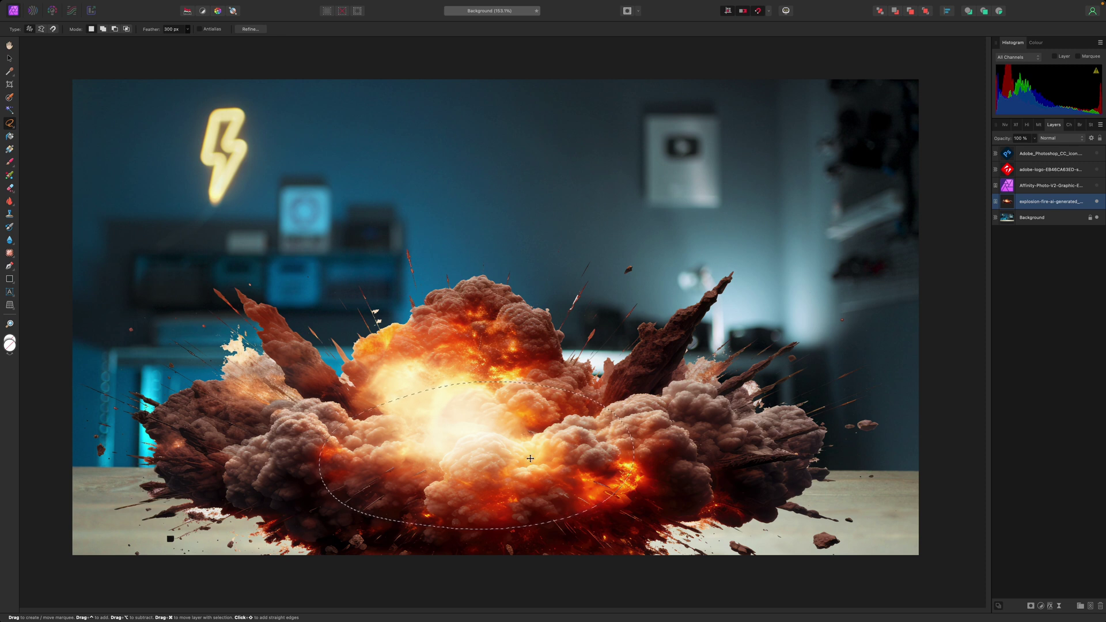
{"action": "left_click", "coordinate": [358, 12]}
{"action": "left_click", "coordinate": [255, 4]}
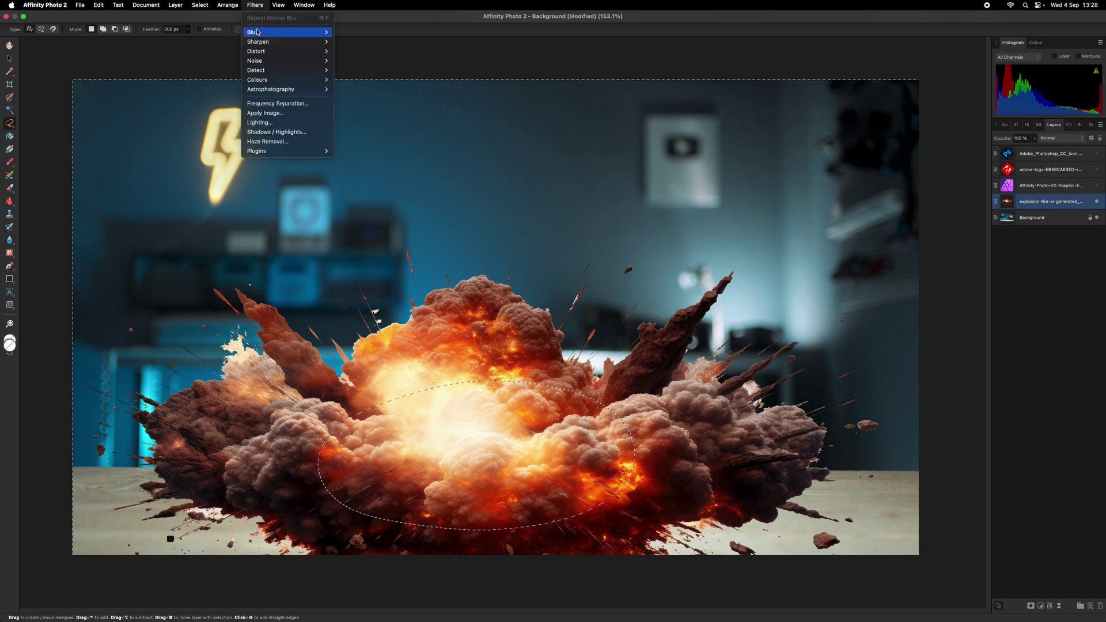
{"action": "mouse_move", "coordinate": [253, 32]}
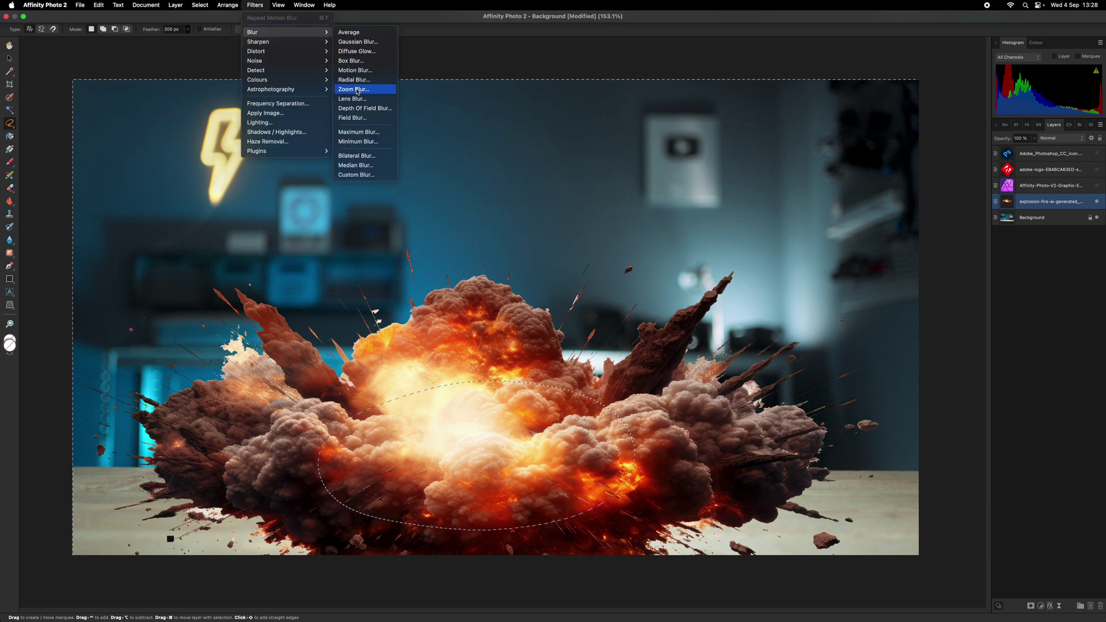
Apply a stronger Zoom Blur centred on the explosion's middle and re-show the Affinity logo.
{"action": "left_click", "coordinate": [353, 89]}
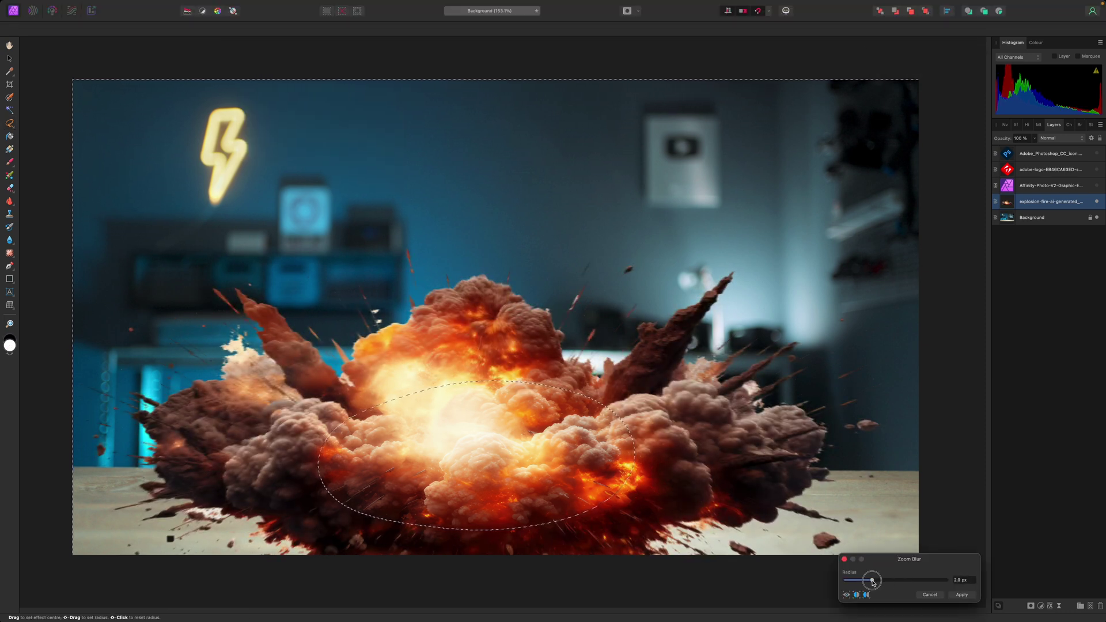
{"action": "left_click_drag", "start_coordinate": [869, 579], "coordinate": [905, 581]}
{"action": "left_click", "coordinate": [906, 582]}
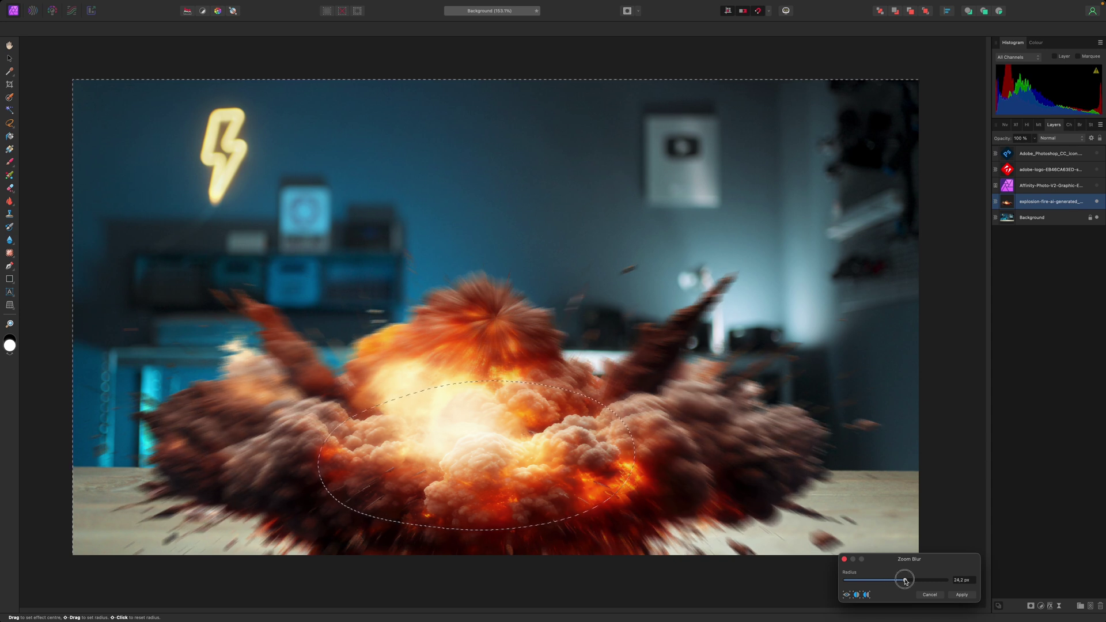
{"action": "left_click", "coordinate": [714, 363]}
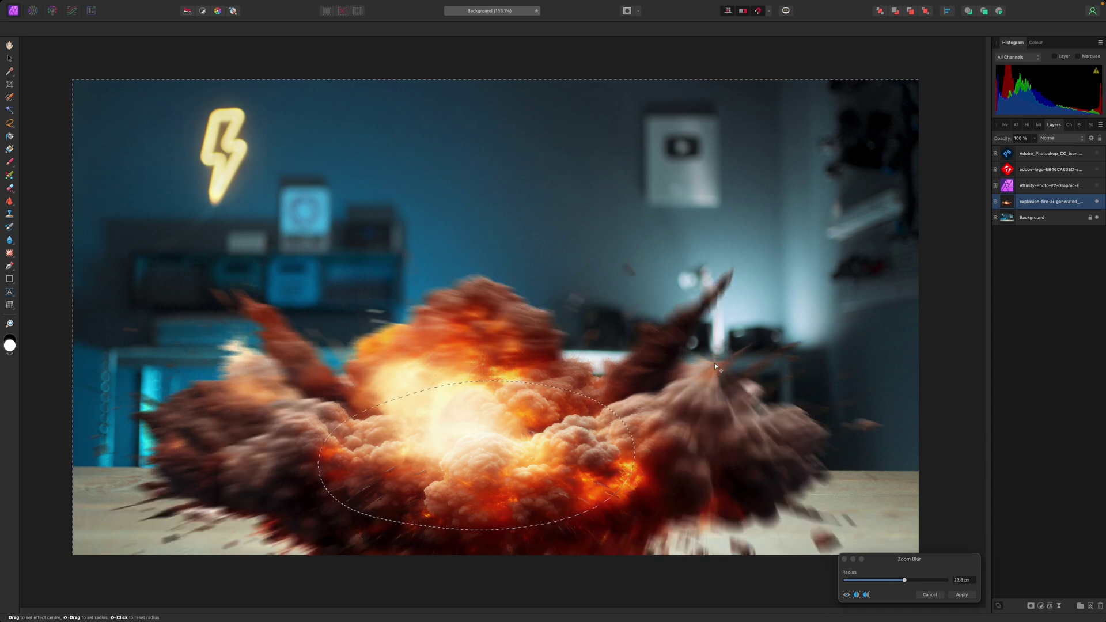
{"action": "left_click_drag", "start_coordinate": [717, 479], "coordinate": [702, 477]}
{"action": "left_click_drag", "start_coordinate": [197, 436], "coordinate": [328, 527]}
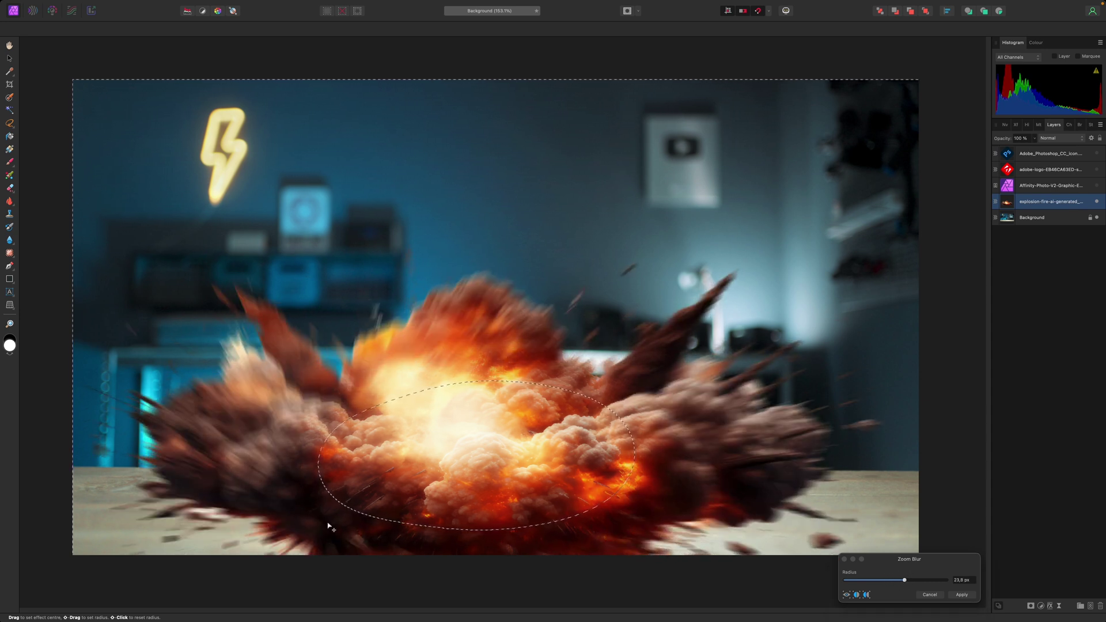
{"action": "left_click", "coordinate": [482, 439]}
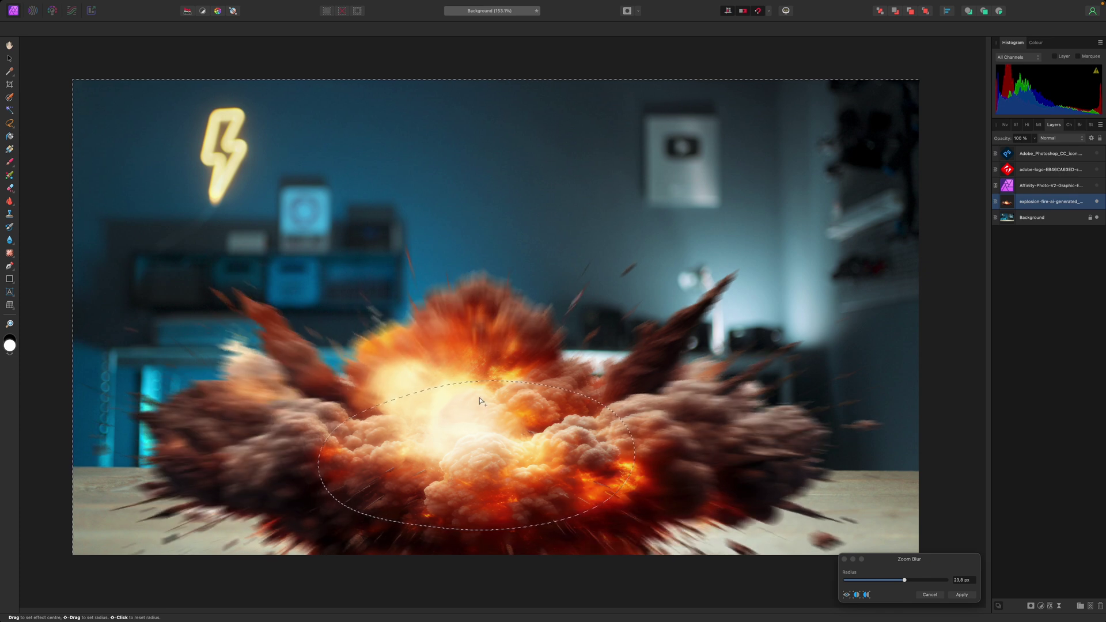
{"action": "key", "text": "Return"}
{"action": "left_click", "coordinate": [1096, 185]}
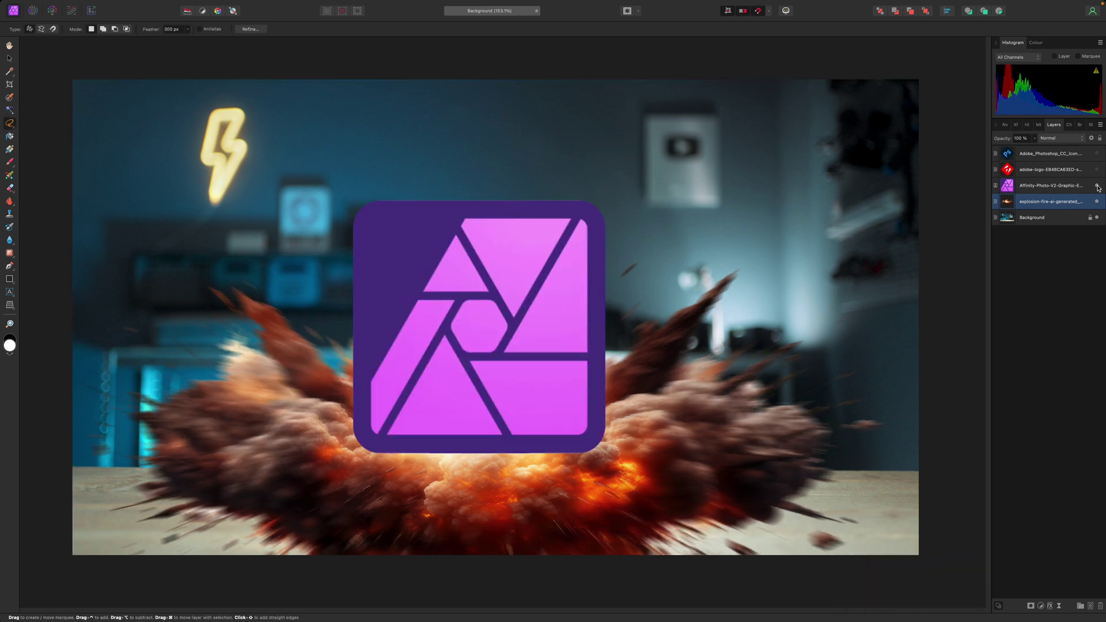
Unhide the remaining hidden logo and select the Affinity Photo logo layer.
{"action": "left_click", "coordinate": [1097, 152]}
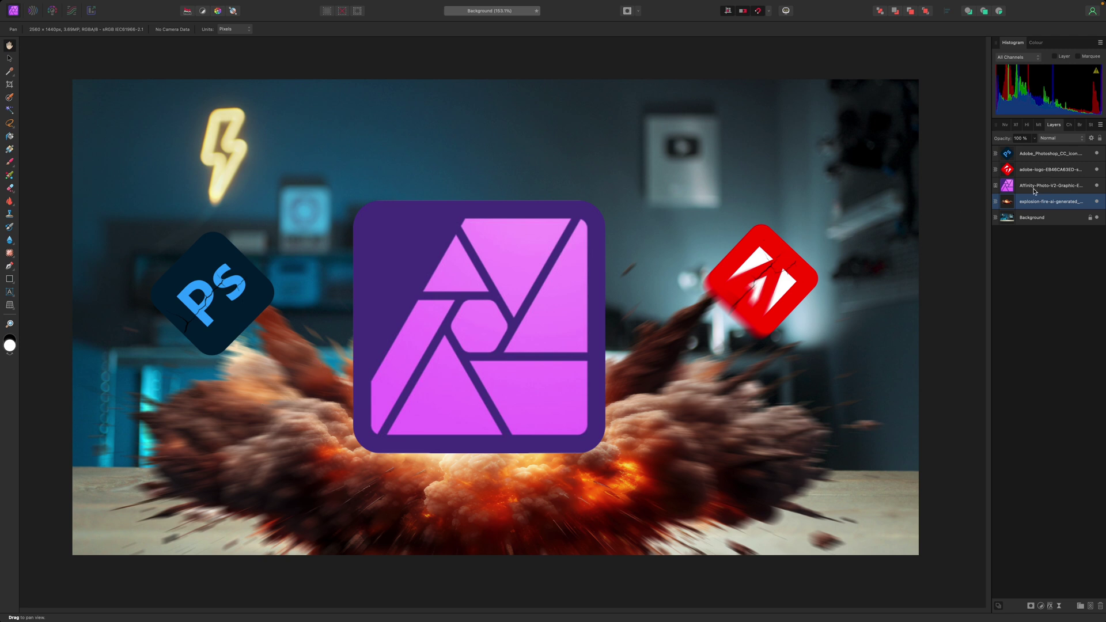
{"action": "left_click", "coordinate": [1043, 185]}
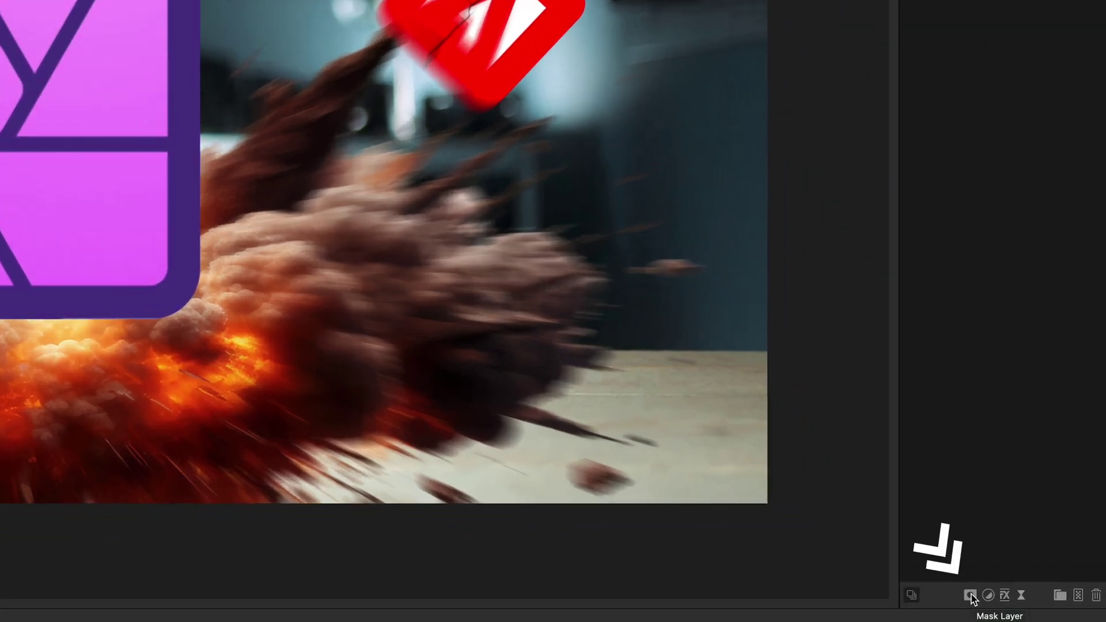
Add a mask to the Affinity Photo logo and ready the Paint Brush with black foreground.
{"action": "left_click", "coordinate": [971, 596]}
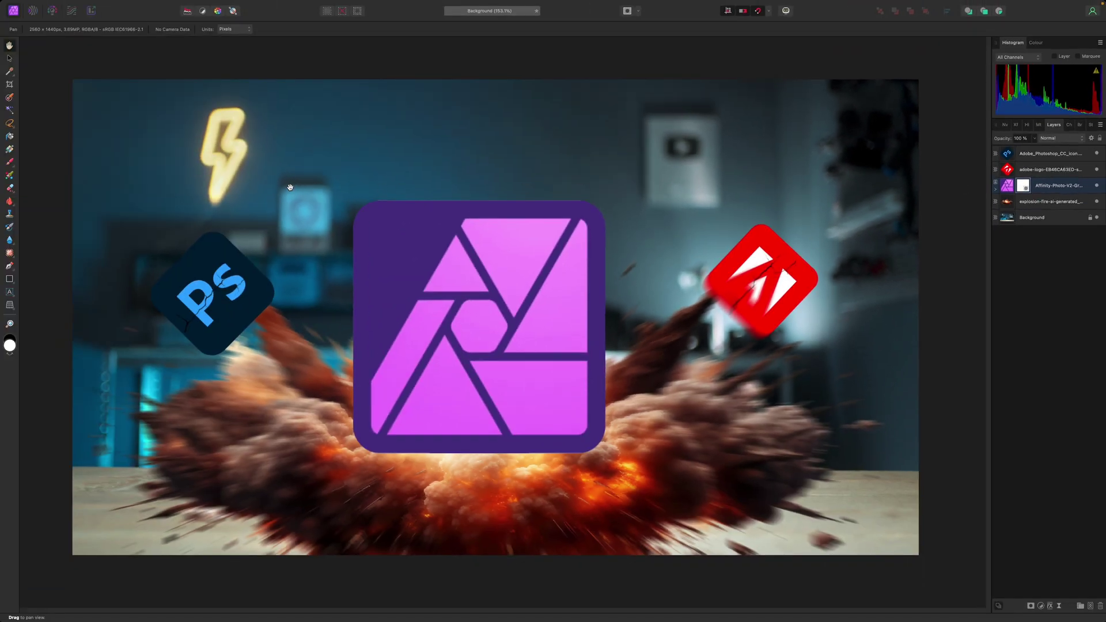
{"action": "left_click", "coordinate": [10, 162]}
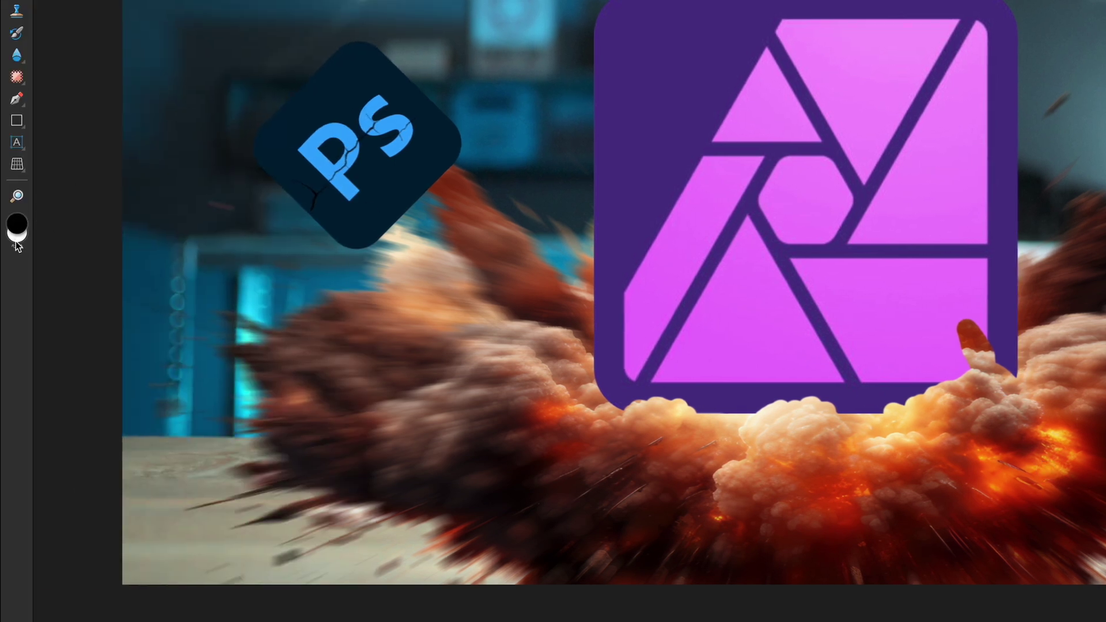
{"action": "left_click", "coordinate": [16, 247]}
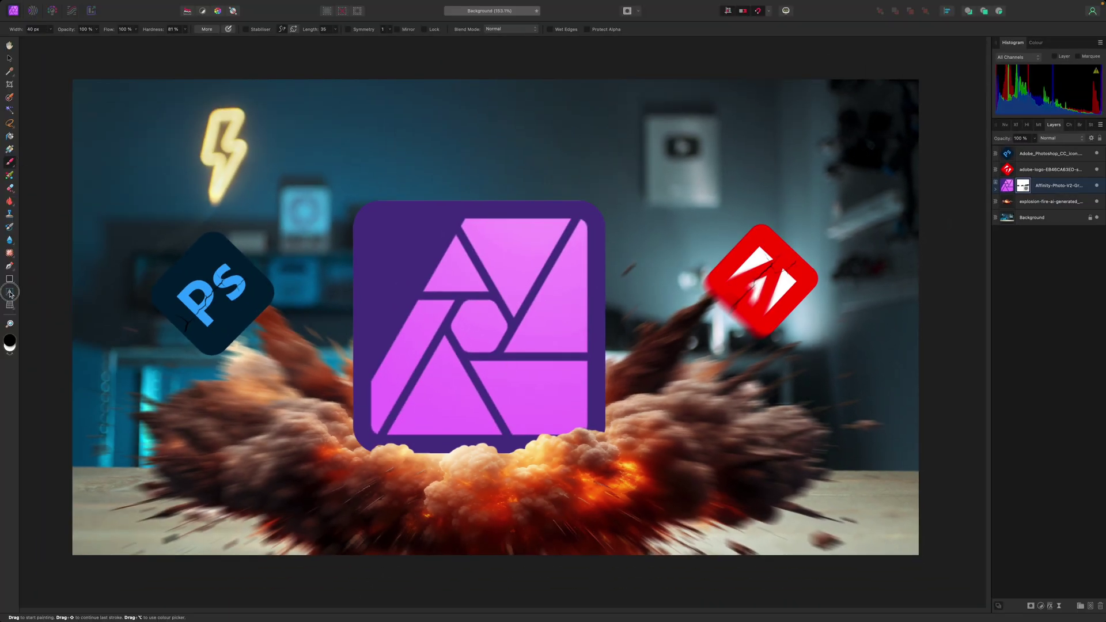
{"action": "left_click", "coordinate": [10, 292]}
Place a large white '2' over the logo, shrinking it slightly and shifting it right.
{"action": "mouse_move", "coordinate": [471, 454]}
{"action": "left_mouse_down"}
{"action": "mouse_move", "coordinate": [631, 261]}
{"action": "mouse_move", "coordinate": [625, 253]}
{"action": "left_mouse_up"}
{"action": "type", "text": "2"}
{"action": "left_click_drag", "start_coordinate": [594, 302], "coordinate": [608, 303]}
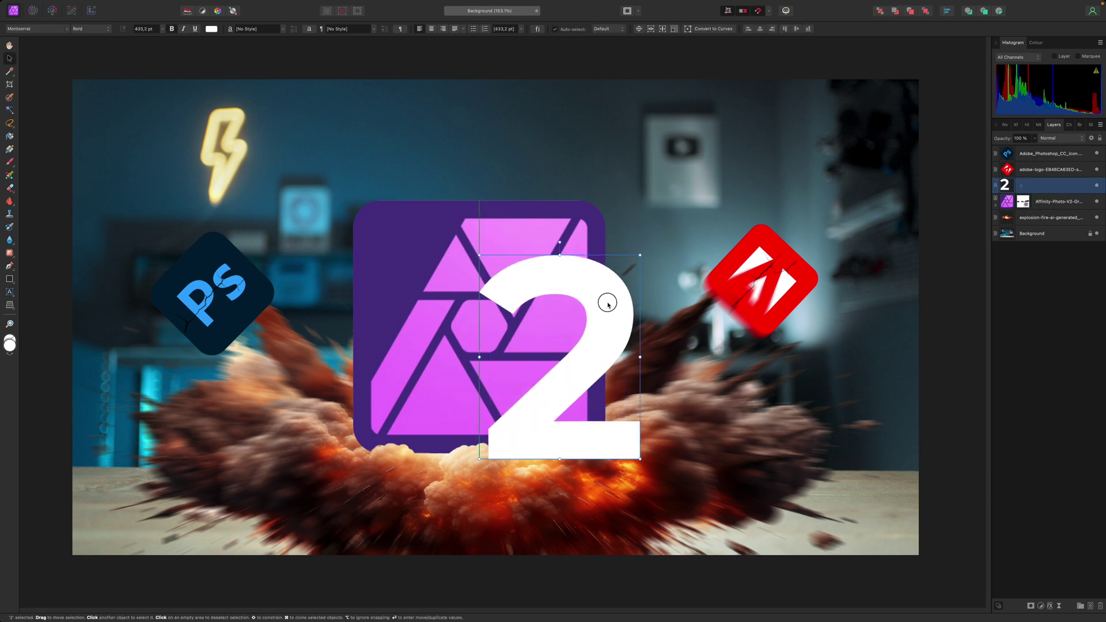